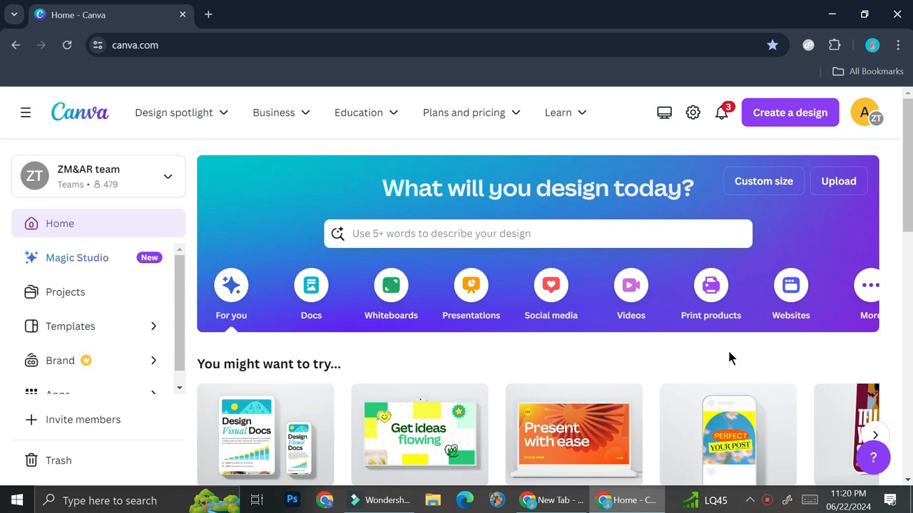
# - Search the templates for "instagram post"
pyautogui.click(569, 225)
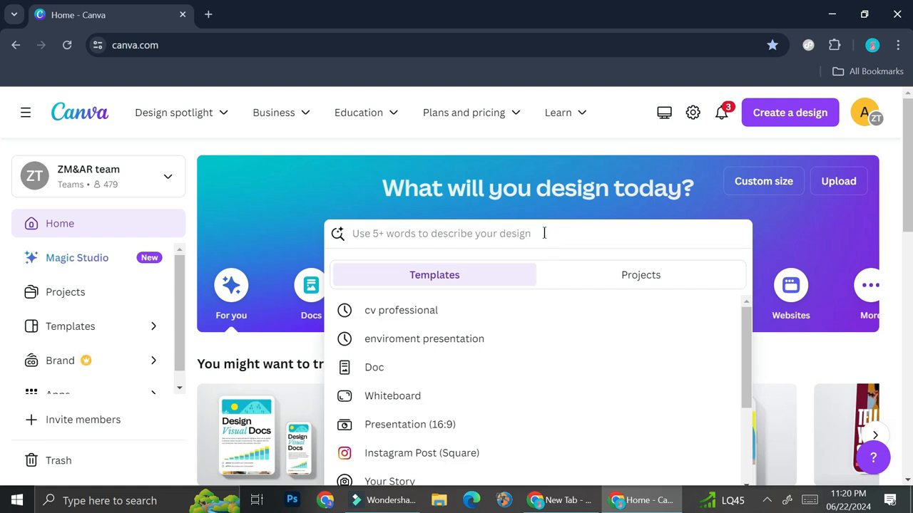
pyautogui.write('instagram post')
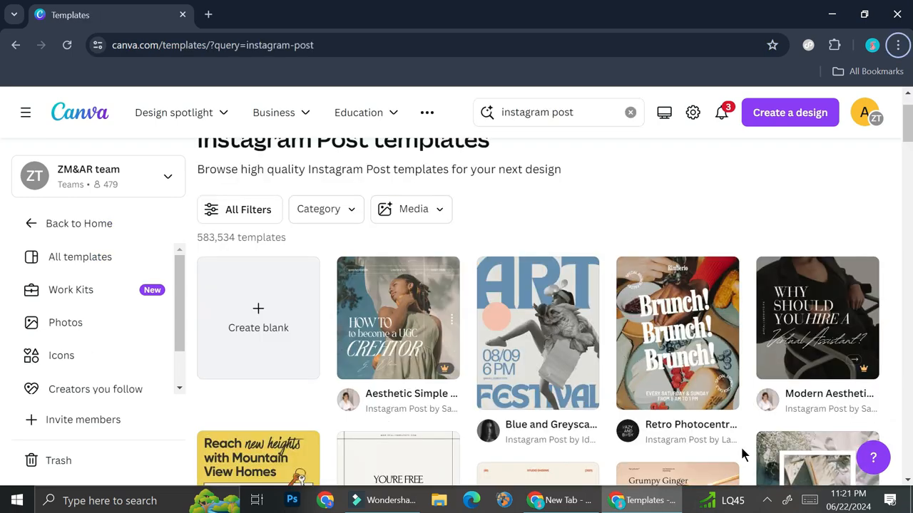
# - Browse the Instagram post templates for layout and style ideas, and return to the start of the results
pyautogui.scroll(-5, 708, 399)
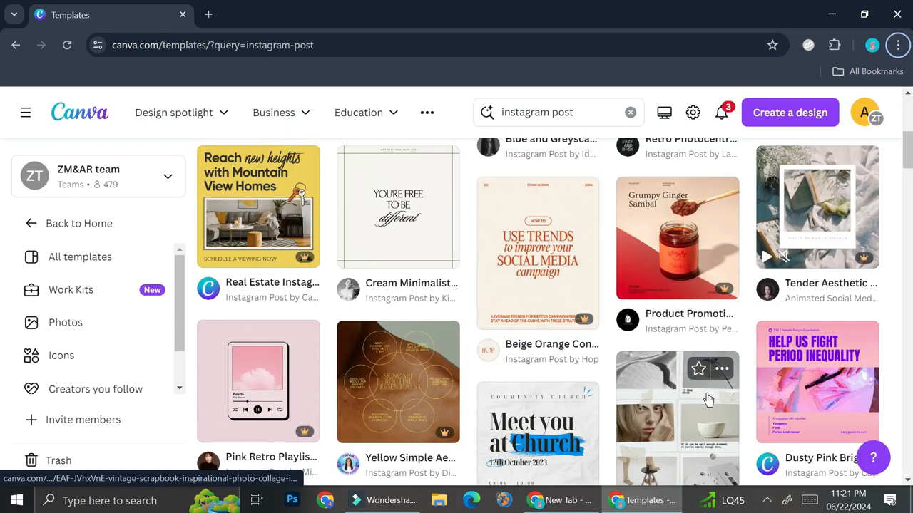
pyautogui.scroll(-2, 708, 399)
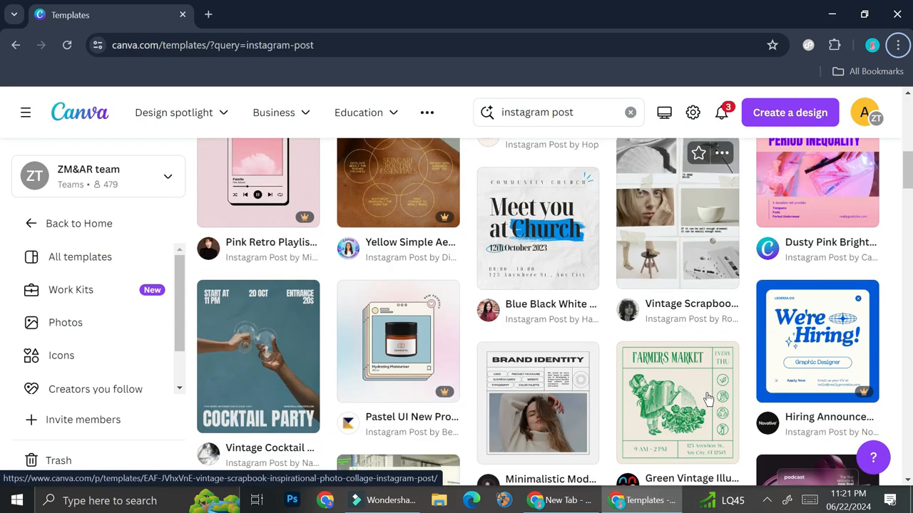
pyautogui.scroll(-1, 708, 400)
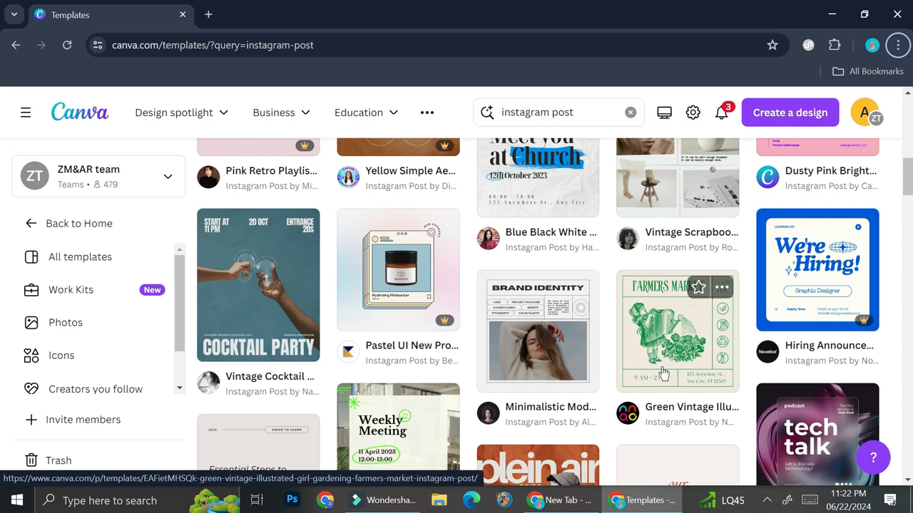
pyautogui.scroll(-2, 663, 371)
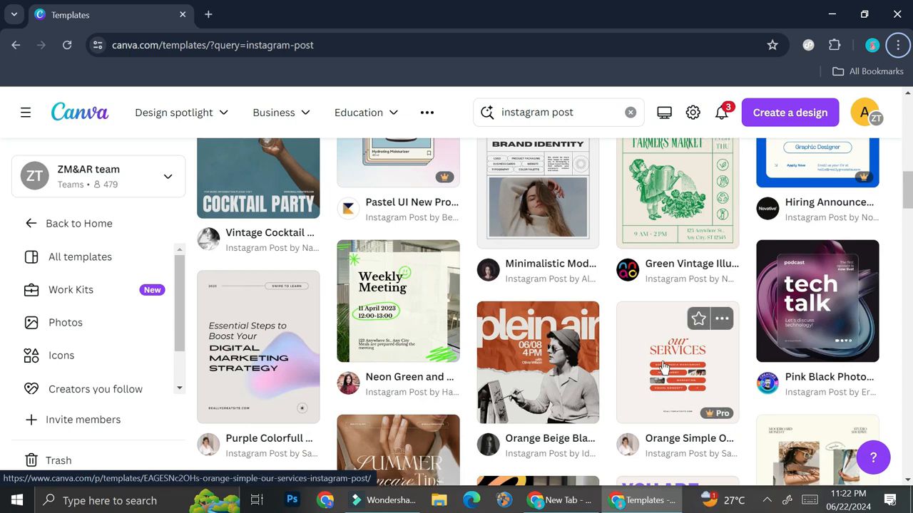
pyautogui.scroll(-2, 663, 365)
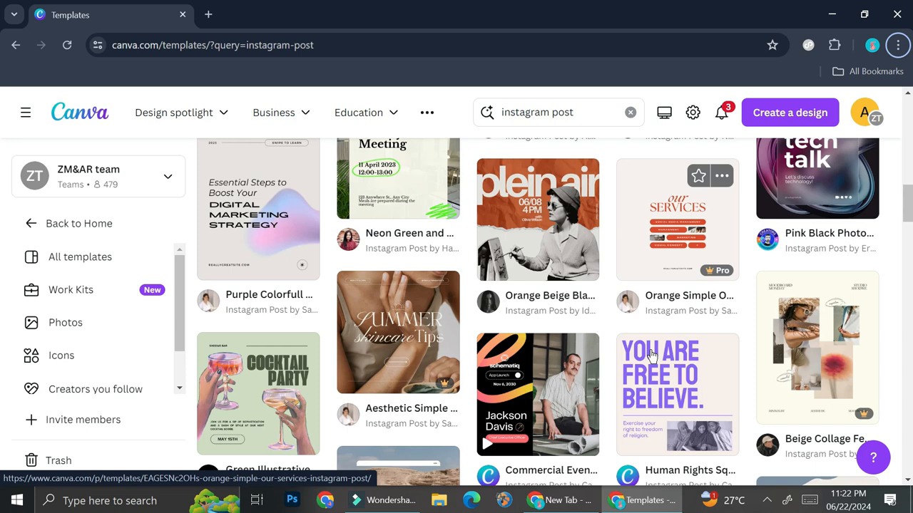
pyautogui.scroll(-2, 585, 305)
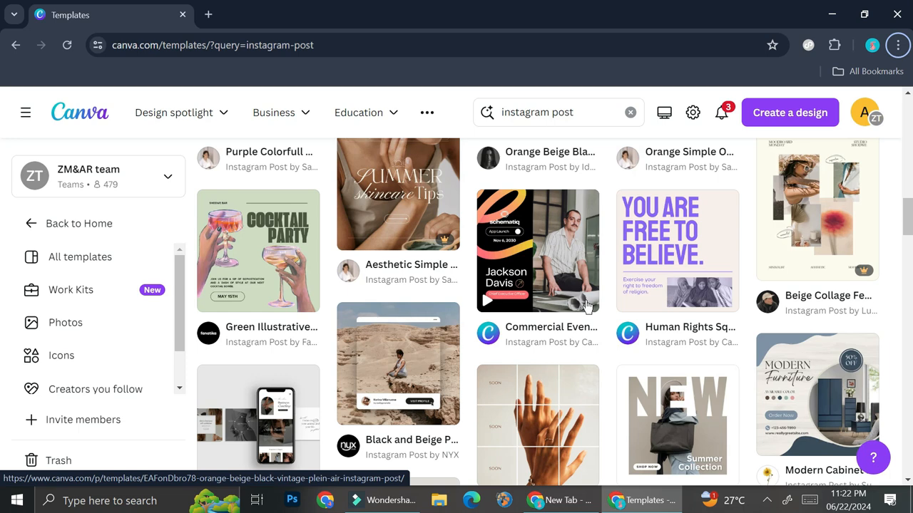
pyautogui.scroll(-2, 585, 306)
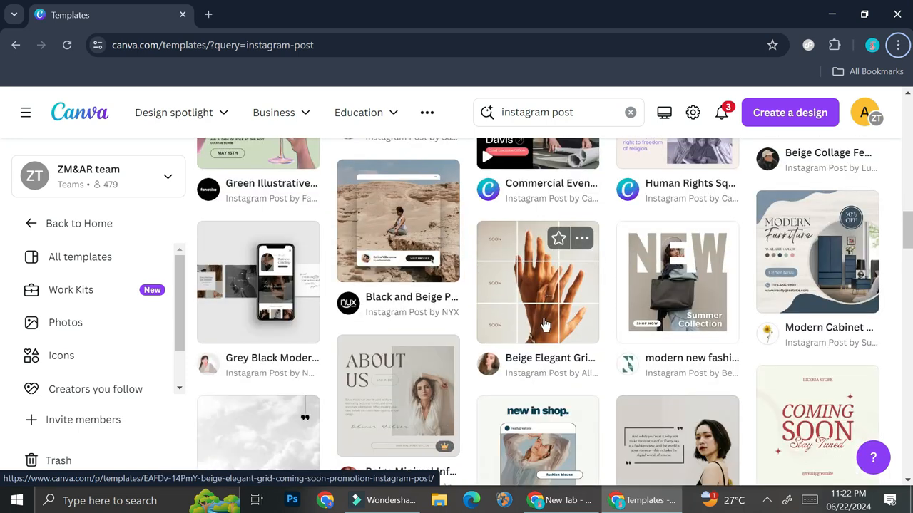
pyautogui.scroll(-2, 544, 325)
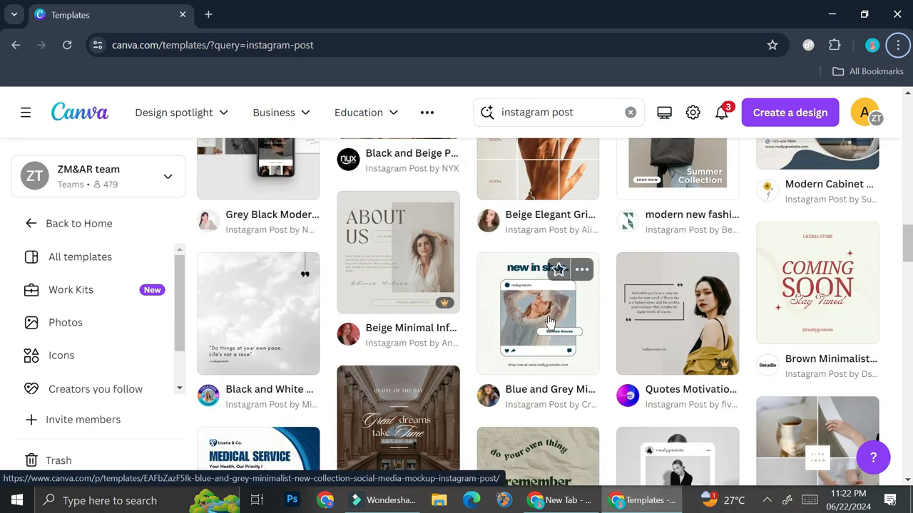
pyautogui.scroll(-5, 585, 299)
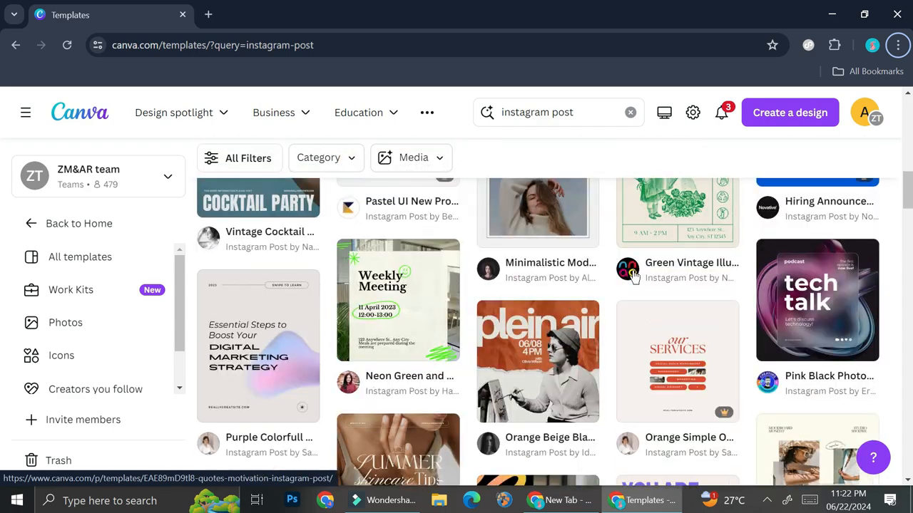
pyautogui.scroll(10, 631, 274)
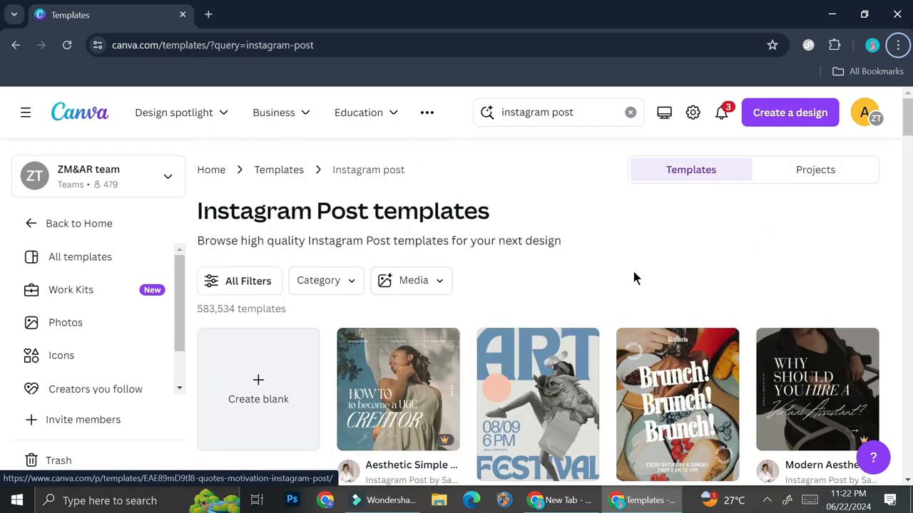
pyautogui.scroll(-3, 633, 278)
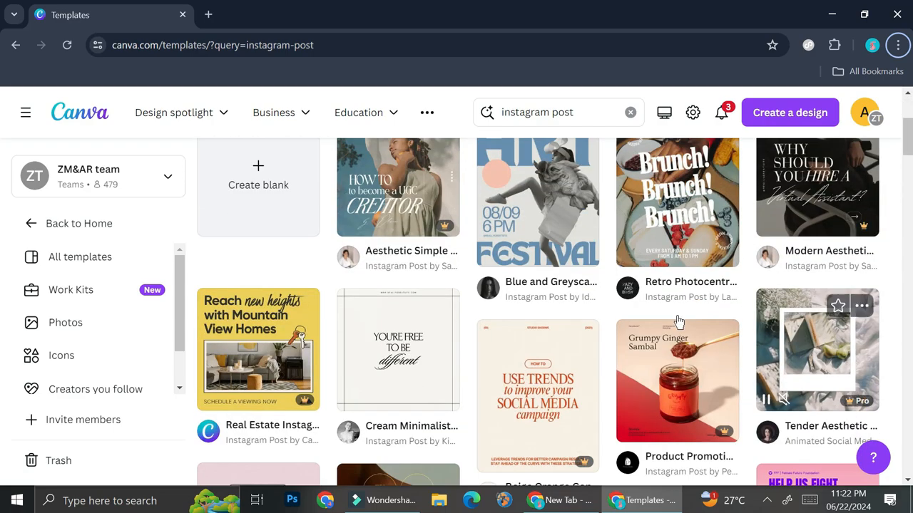
# - Create a blank Instagram post design from the template results
pyautogui.click(221, 187)
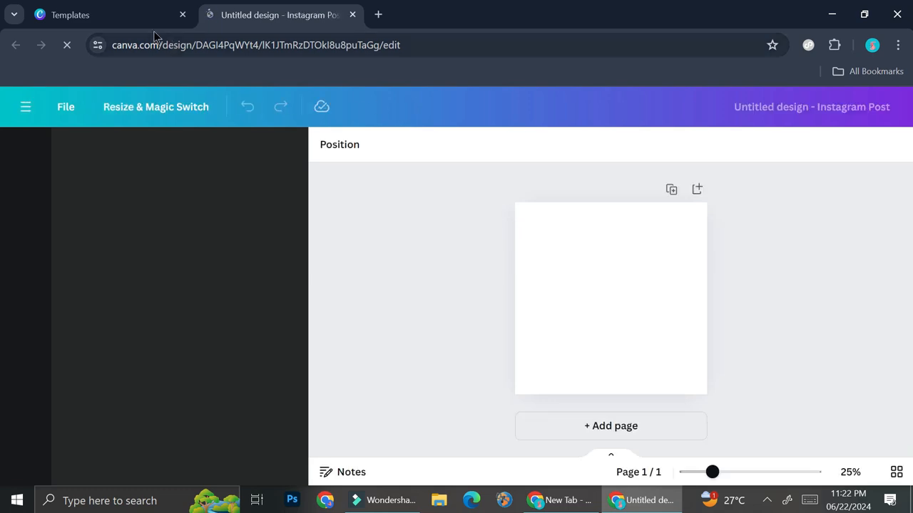
# - View the custom size options for a new design from the templates page, and return to the blank Instagram post
pyautogui.click(109, 9)
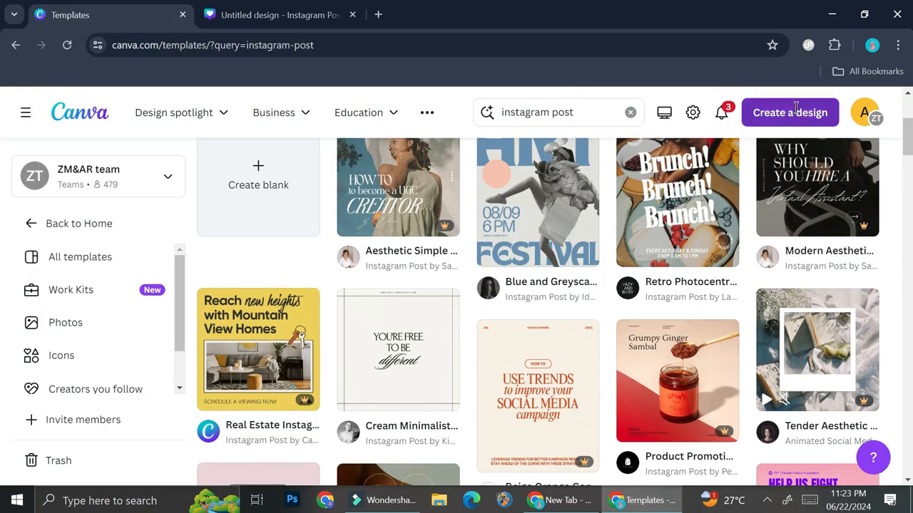
pyautogui.click(793, 112)
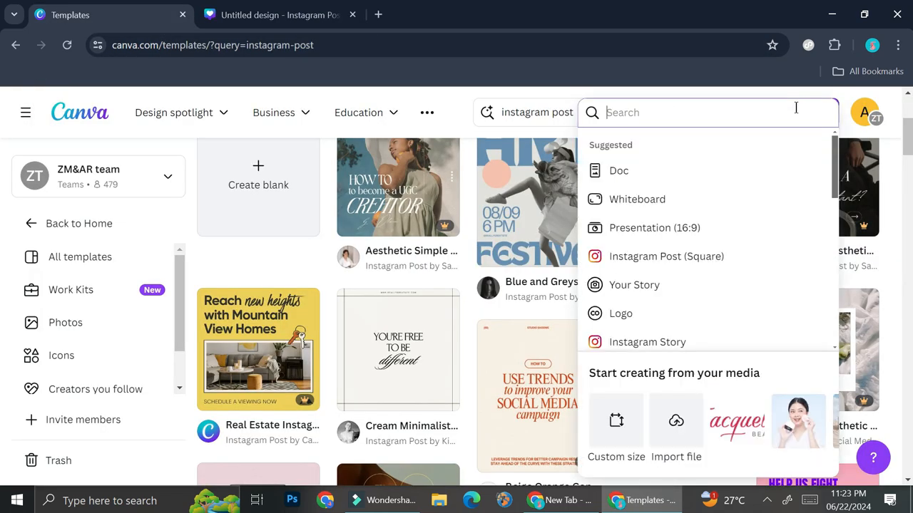
pyautogui.click(616, 438)
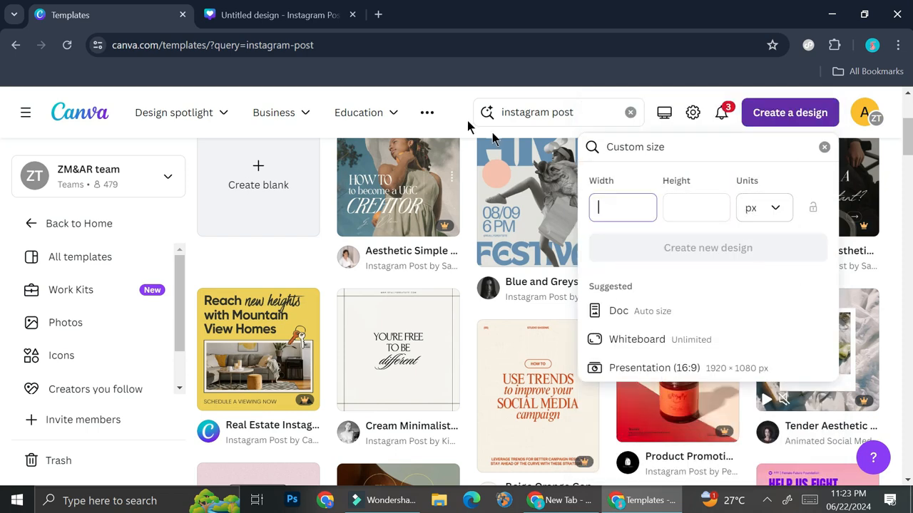
pyautogui.click(246, 14)
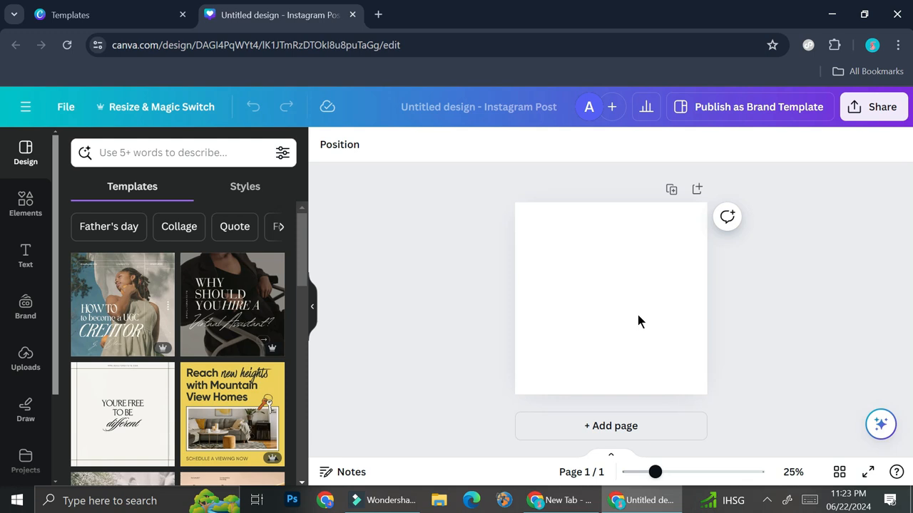
# - Search the elements for "pattern" and limit the results to graphics
pyautogui.click(25, 207)
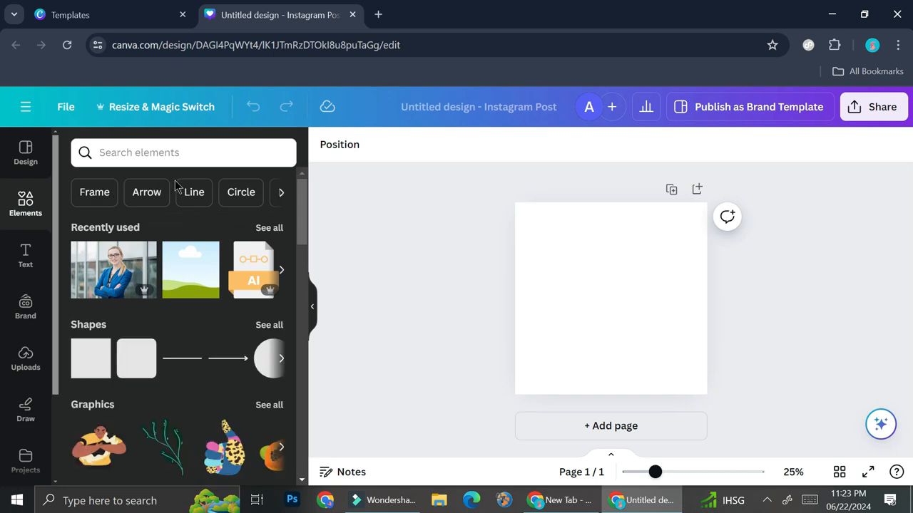
pyautogui.click(202, 154)
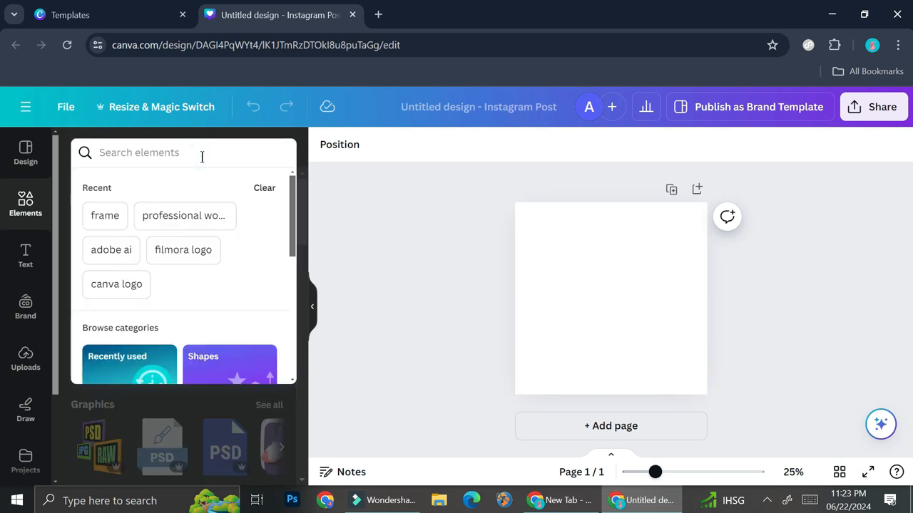
pyautogui.write('p')
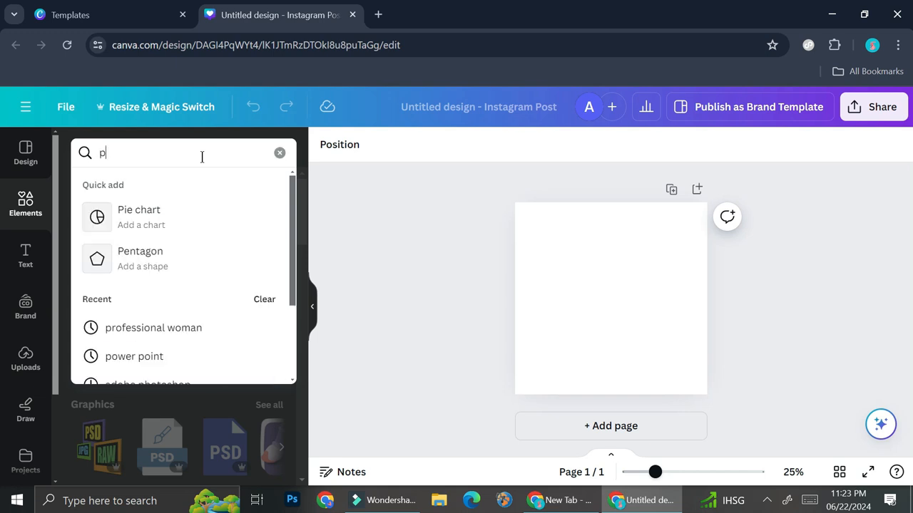
pyautogui.write('atter')
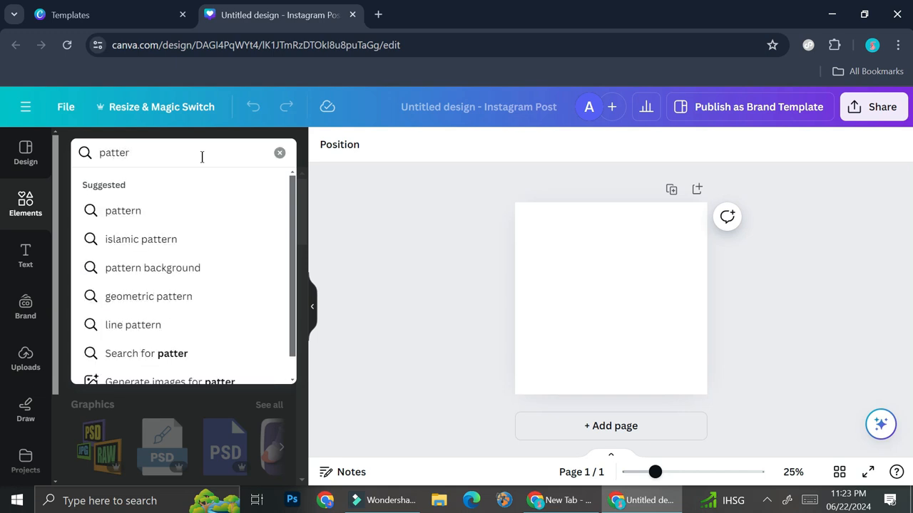
pyautogui.press('Return')
pyautogui.click(202, 157)
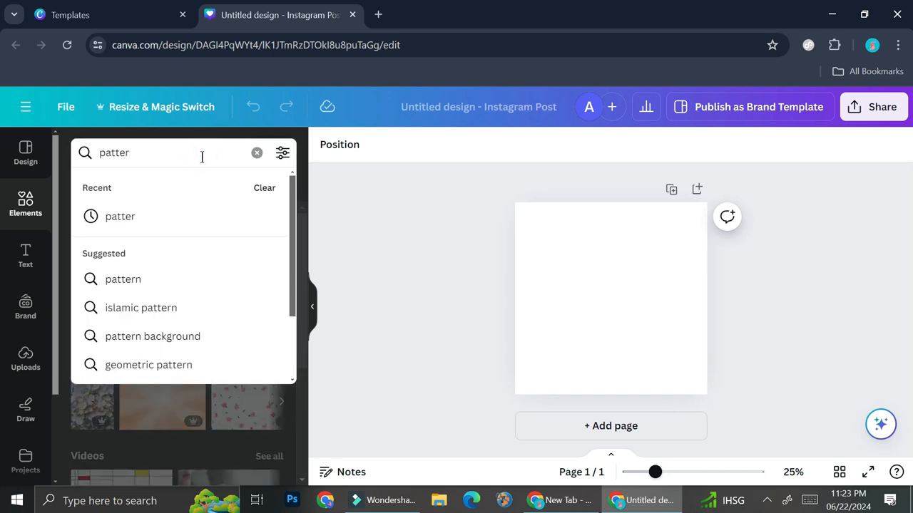
pyautogui.write('n')
pyautogui.press('Return')
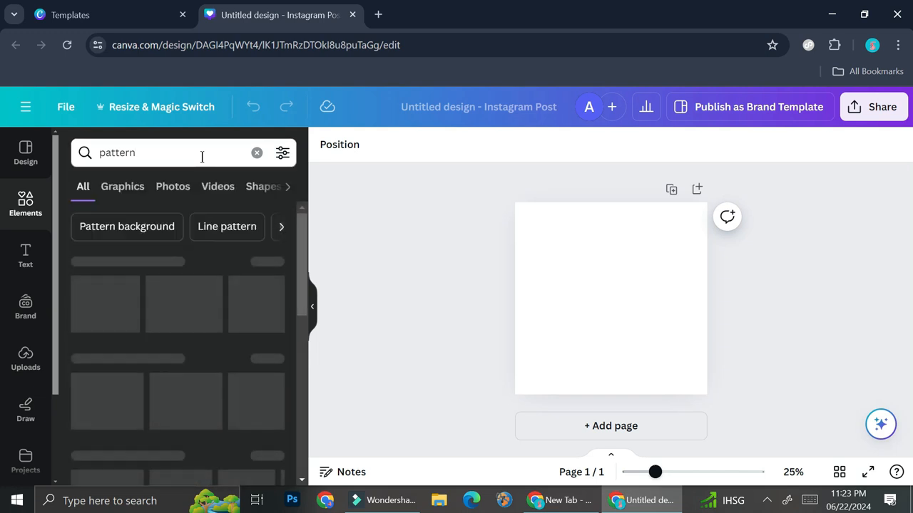
pyautogui.click(125, 191)
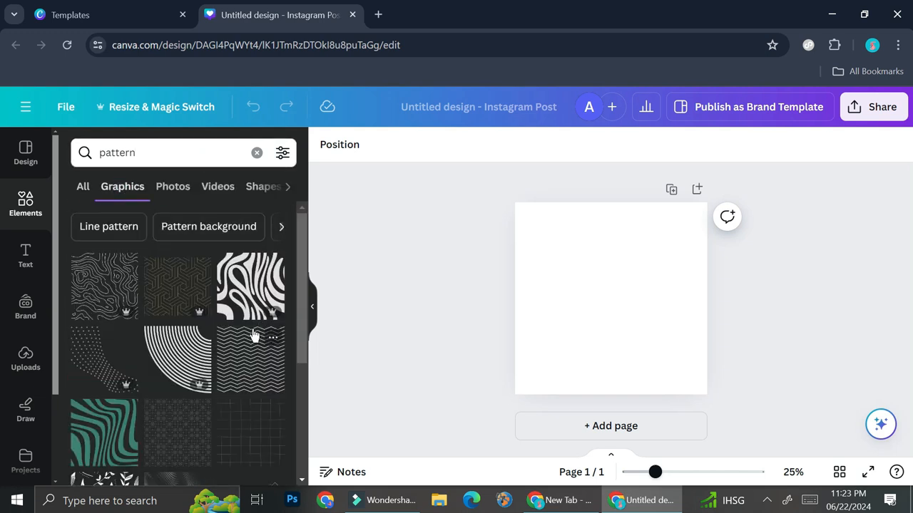
# - Look through the pattern graphics and add the wavy topographic line pattern to the page
pyautogui.scroll(-2, 251, 335)
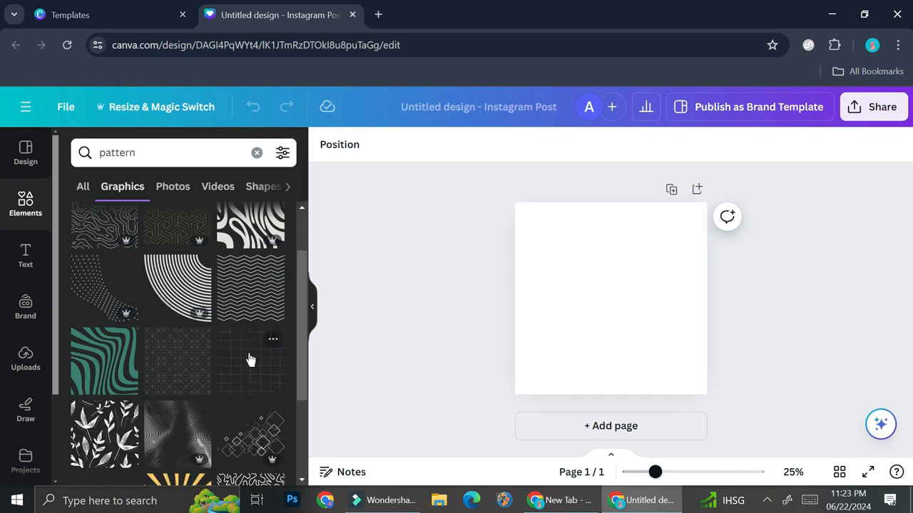
pyautogui.scroll(-2, 250, 358)
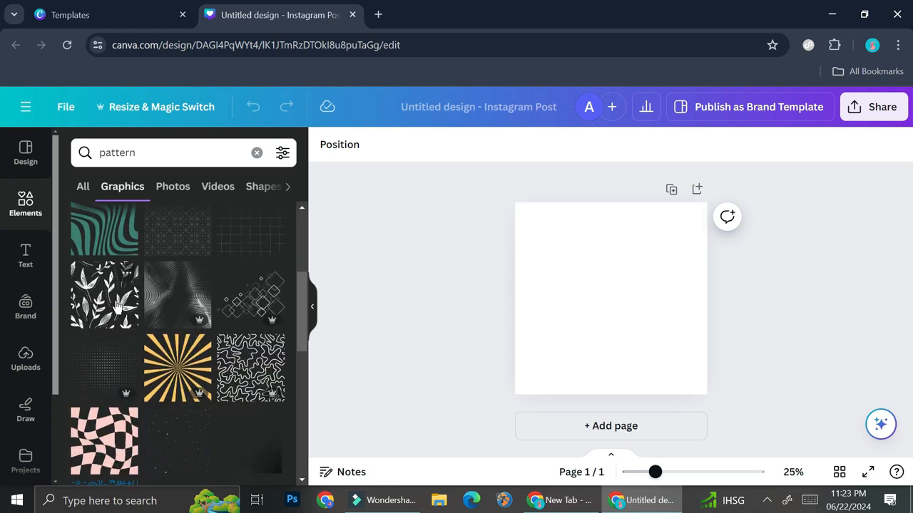
pyautogui.scroll(5, 116, 305)
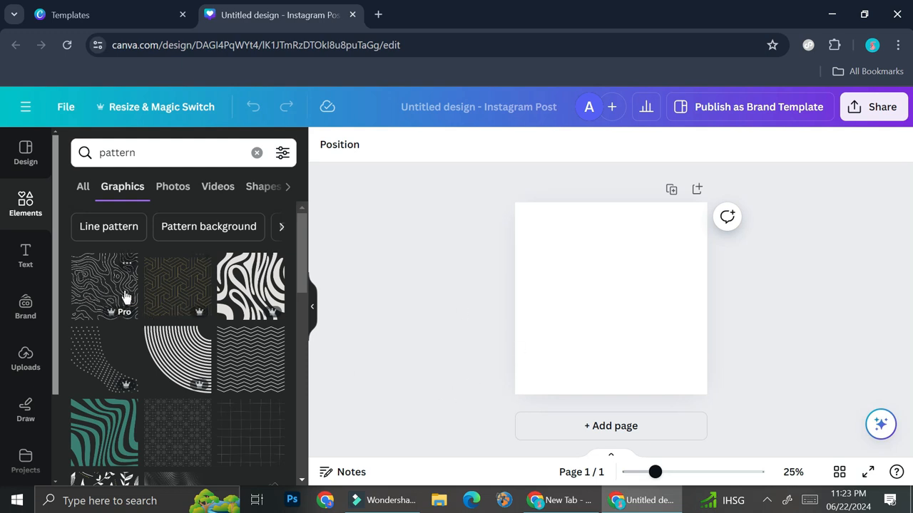
pyautogui.click(99, 285)
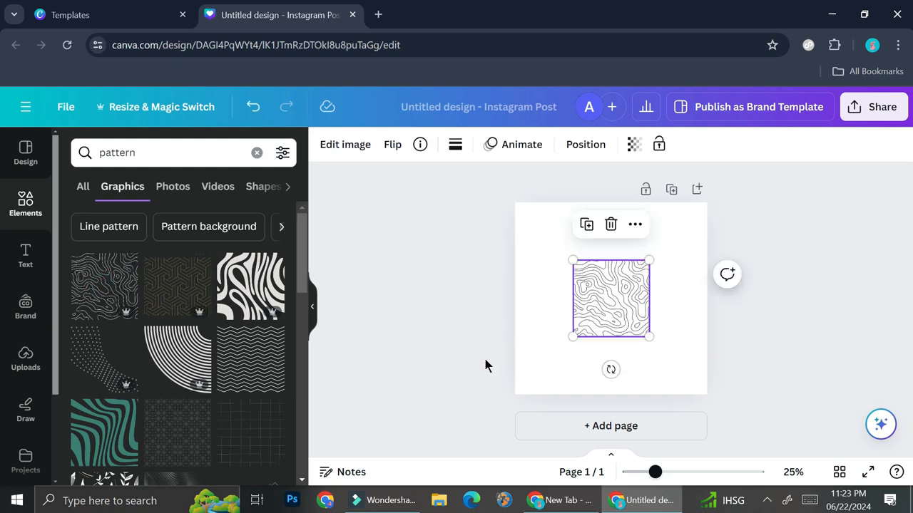
# - Move the line pattern to the page's upper-left corner and scale it to about two thirds of the page width
pyautogui.moveTo(599, 316); pyautogui.dragTo(536, 249)
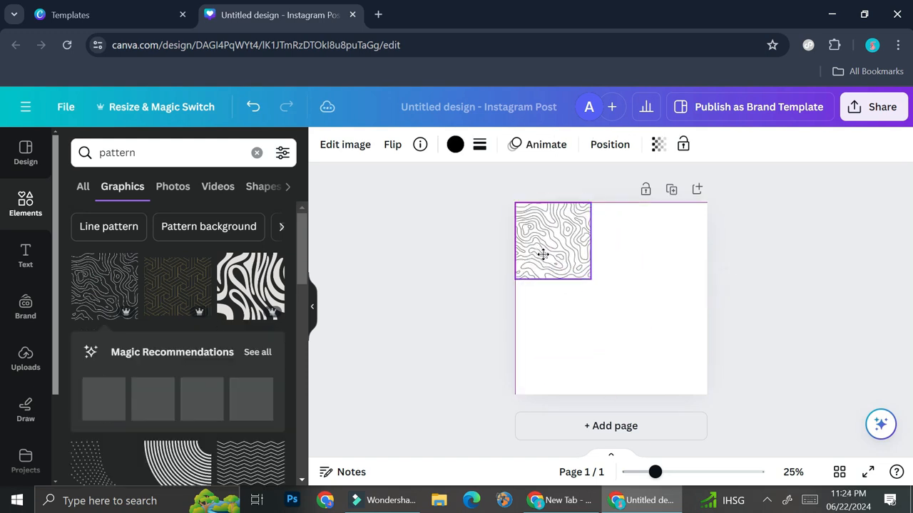
pyautogui.moveTo(681, 376); pyautogui.dragTo(704, 396)
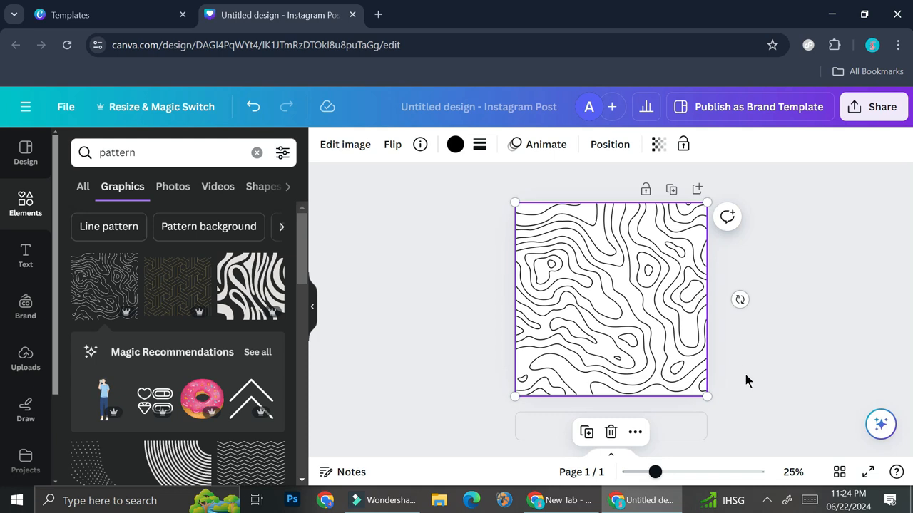
pyautogui.moveTo(708, 395); pyautogui.dragTo(638, 327)
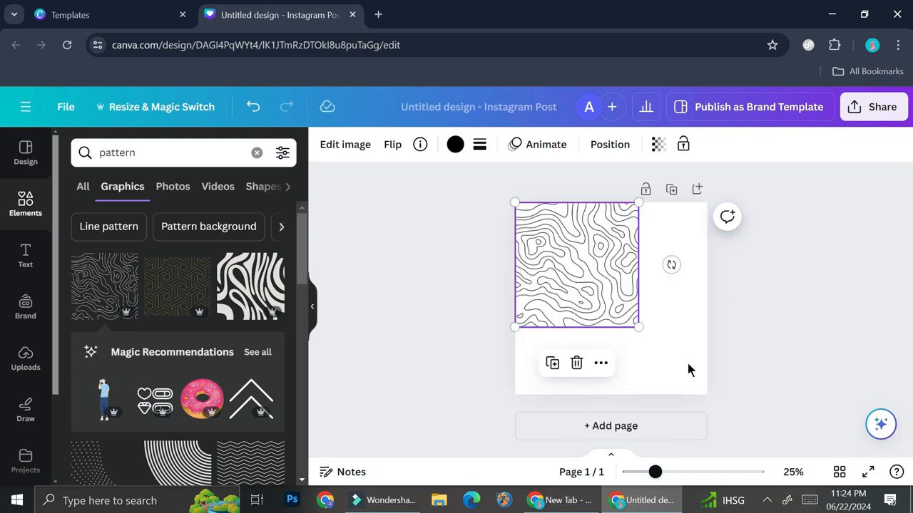
# - Set the page's background to a custom dark brownish-red solid colour
pyautogui.click(687, 338)
pyautogui.click(325, 144)
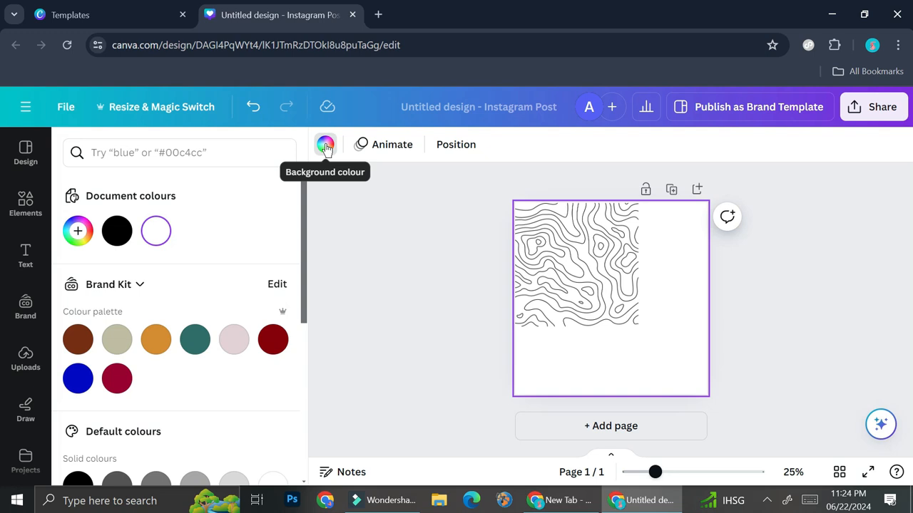
pyautogui.click(77, 233)
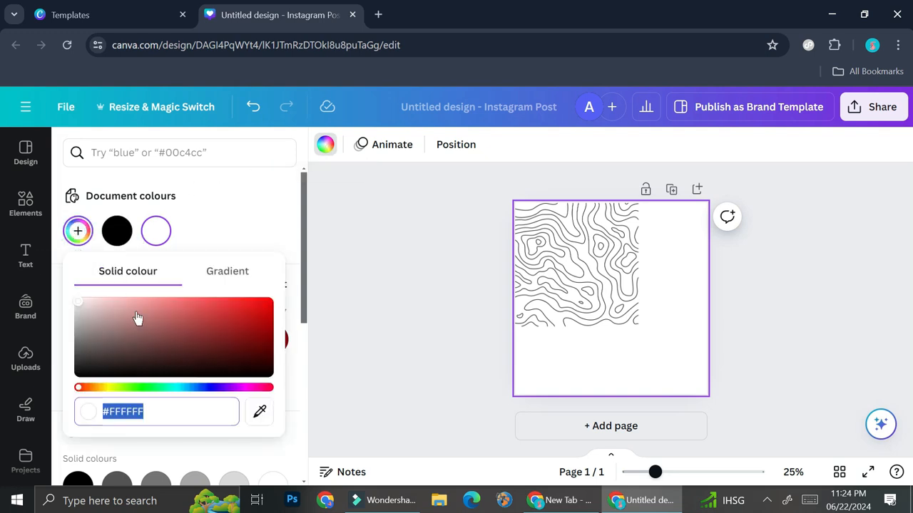
pyautogui.click(181, 210)
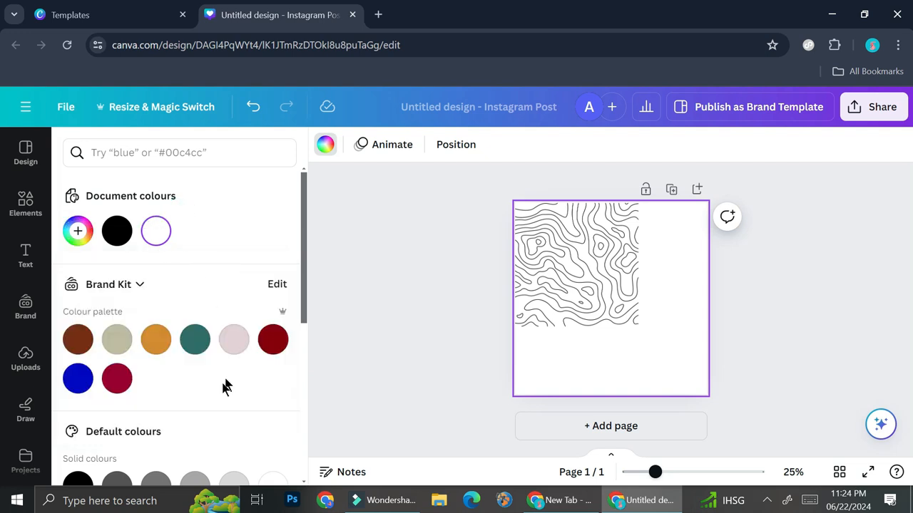
pyautogui.scroll(-4, 224, 382)
pyautogui.scroll(5, 224, 290)
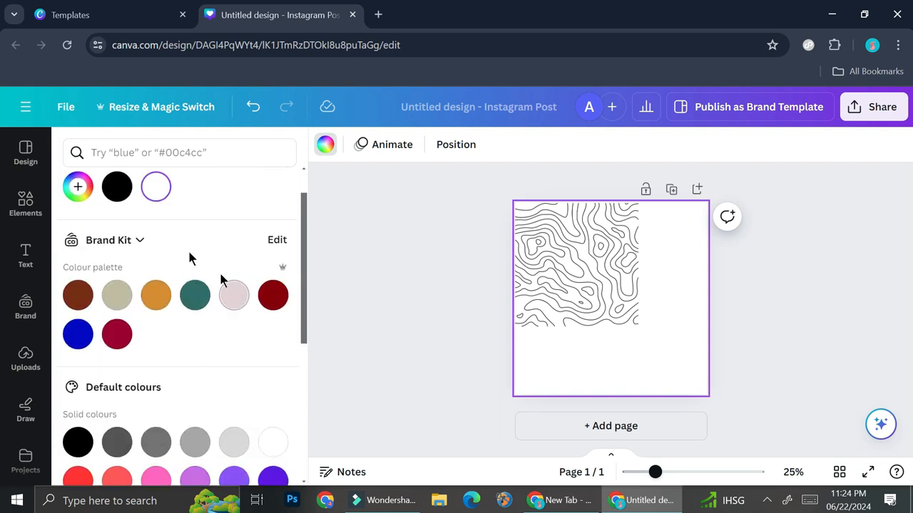
pyautogui.click(79, 188)
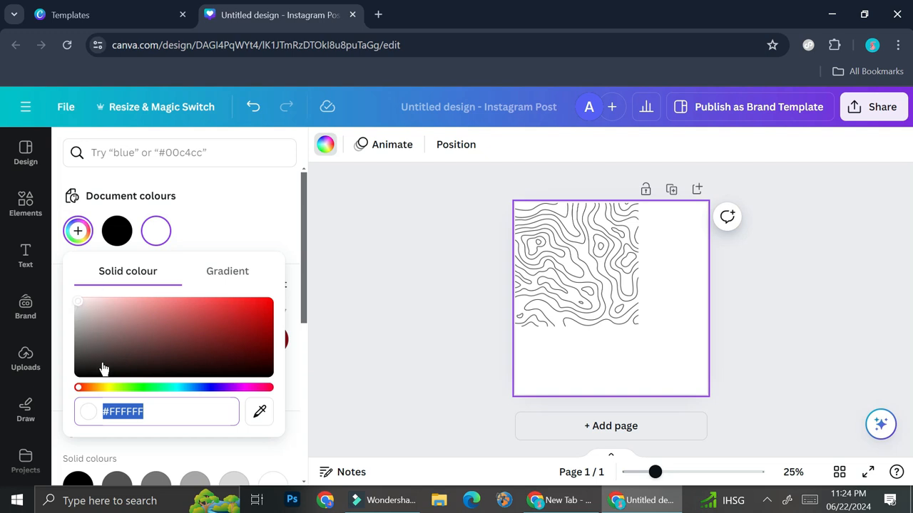
pyautogui.moveTo(79, 387); pyautogui.dragTo(68, 416)
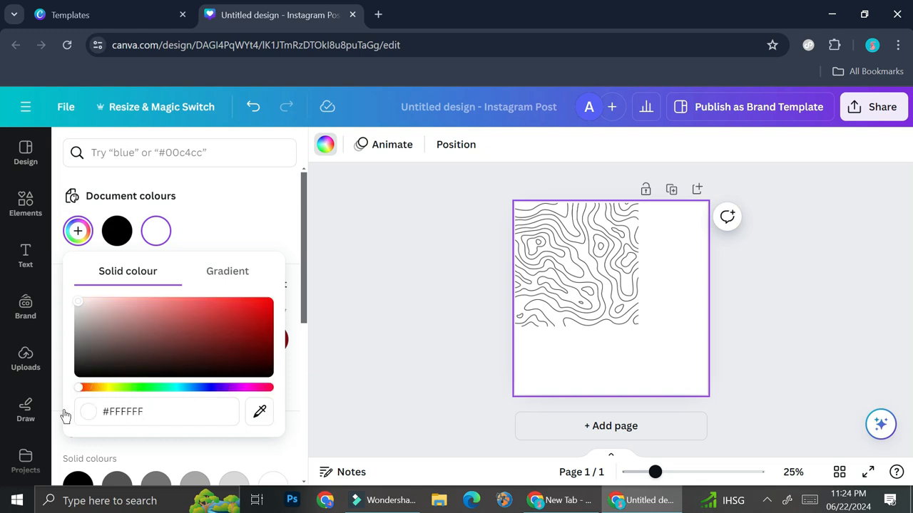
pyautogui.moveTo(81, 306); pyautogui.dragTo(196, 333)
# - Scale the line pattern to fill the whole page and recolour its lines a light golden brown
pyautogui.click(563, 246)
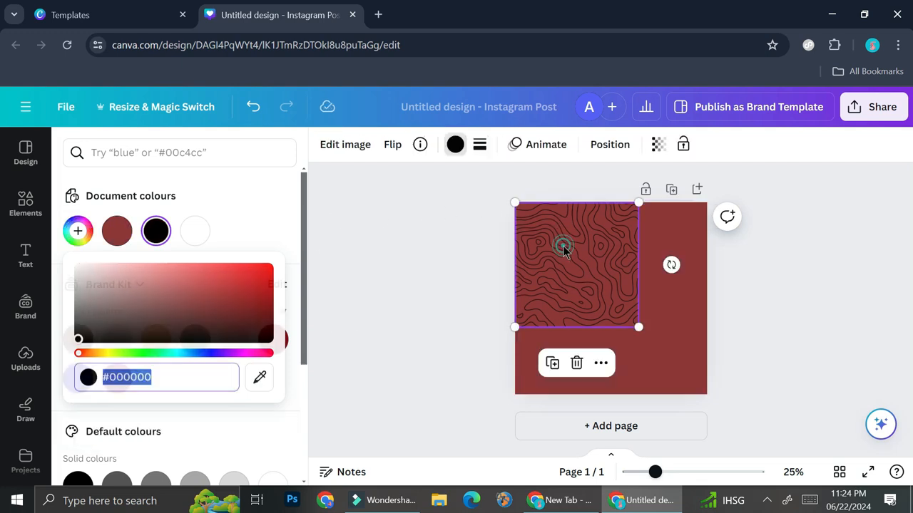
pyautogui.moveTo(639, 331); pyautogui.dragTo(705, 393)
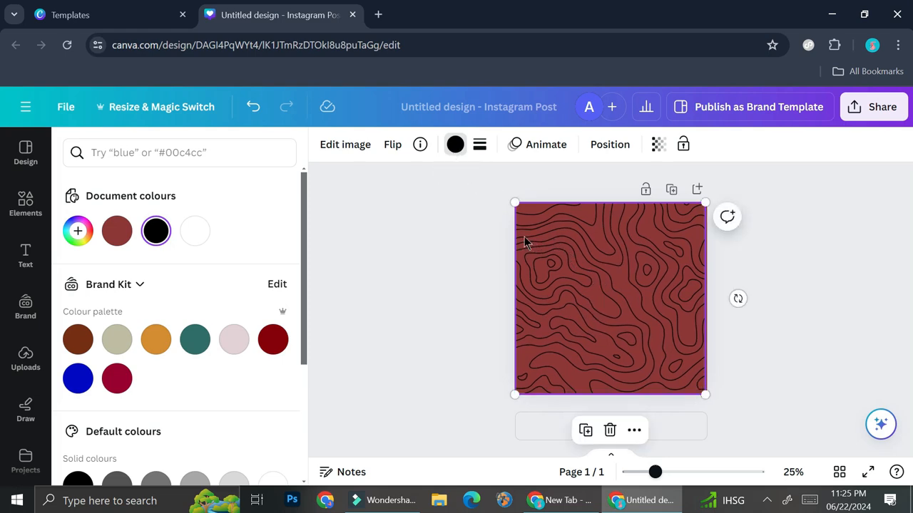
pyautogui.click(455, 144)
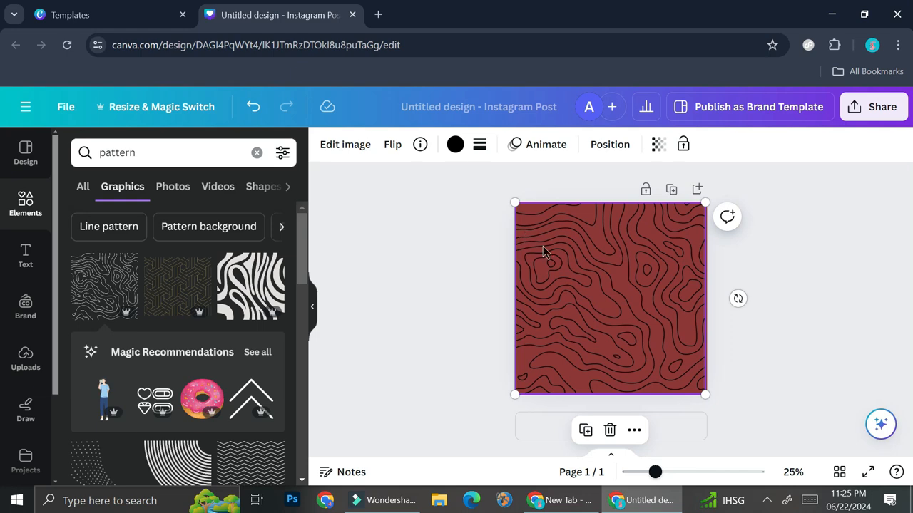
pyautogui.click(454, 145)
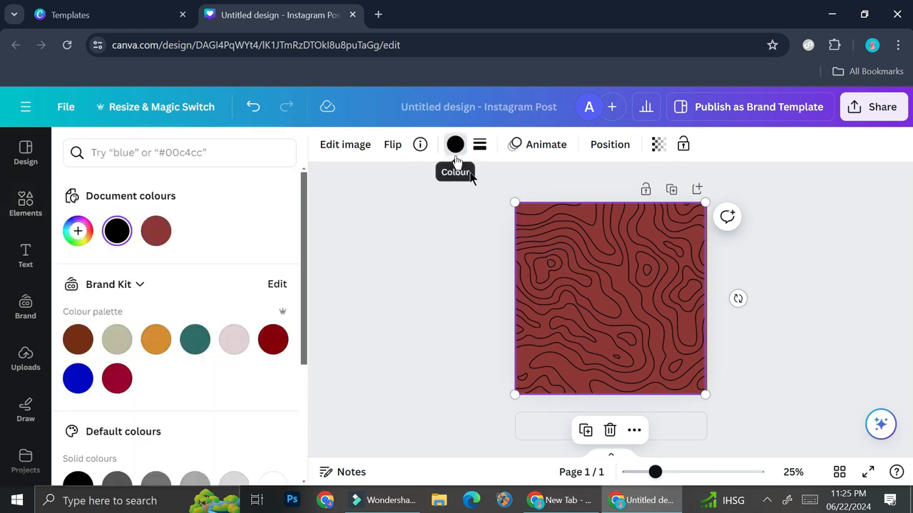
pyautogui.click(608, 281)
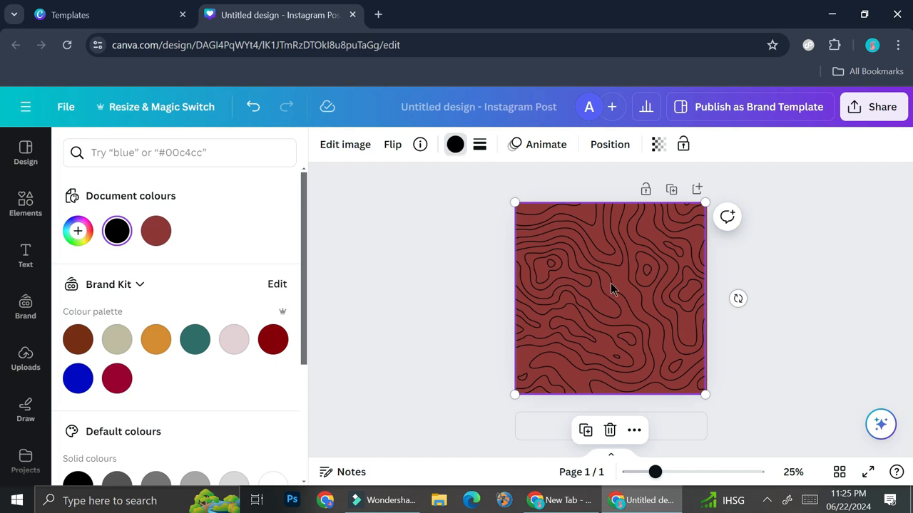
pyautogui.click(78, 231)
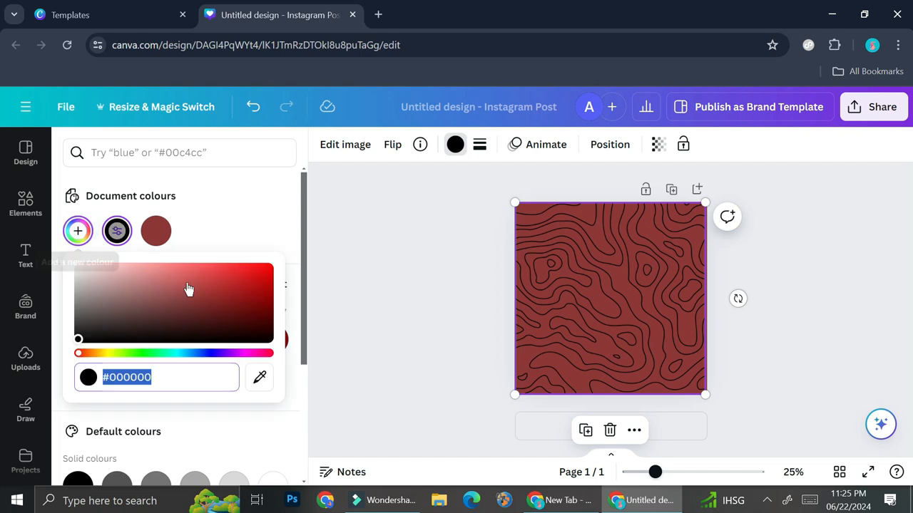
pyautogui.moveTo(84, 354); pyautogui.dragTo(96, 355)
pyautogui.moveTo(95, 278); pyautogui.dragTo(195, 302)
pyautogui.click(490, 264)
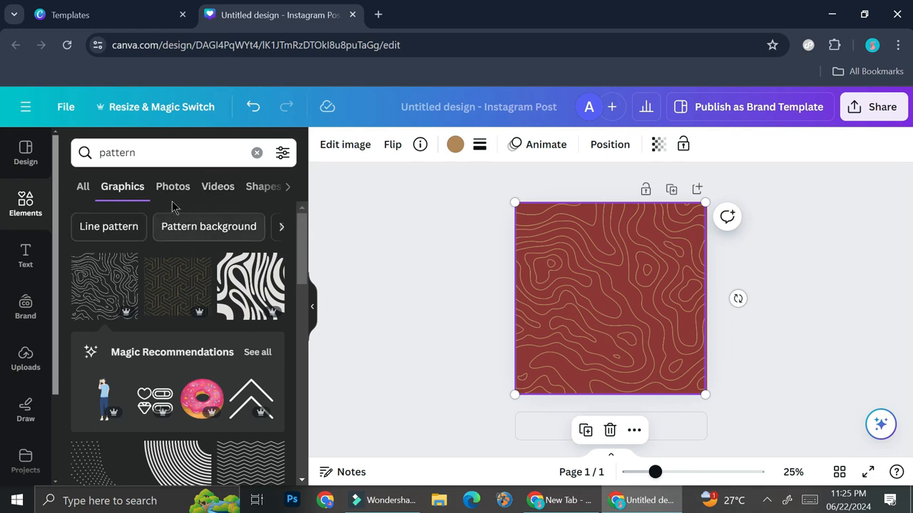
# - Replace the line pattern with the white leaf pattern graphic, filling the whole page
pyautogui.scroll(-2, 229, 296)
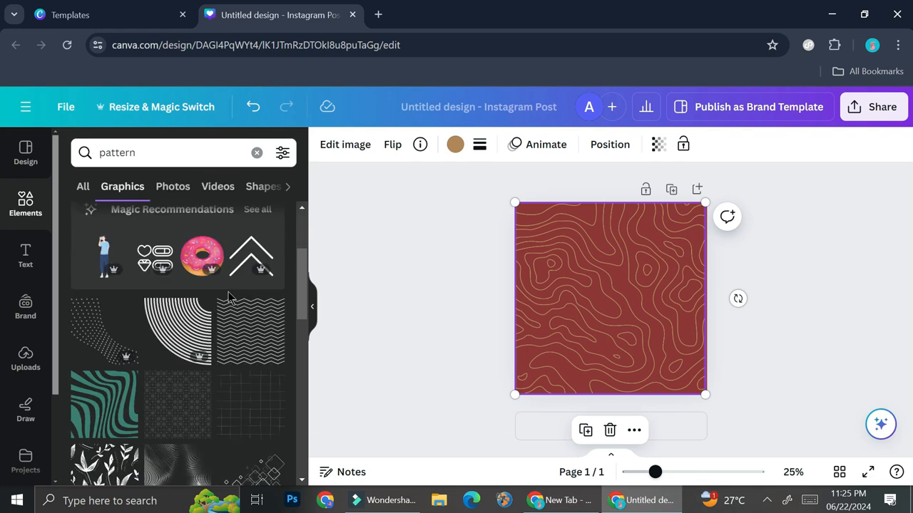
pyautogui.scroll(2, 259, 340)
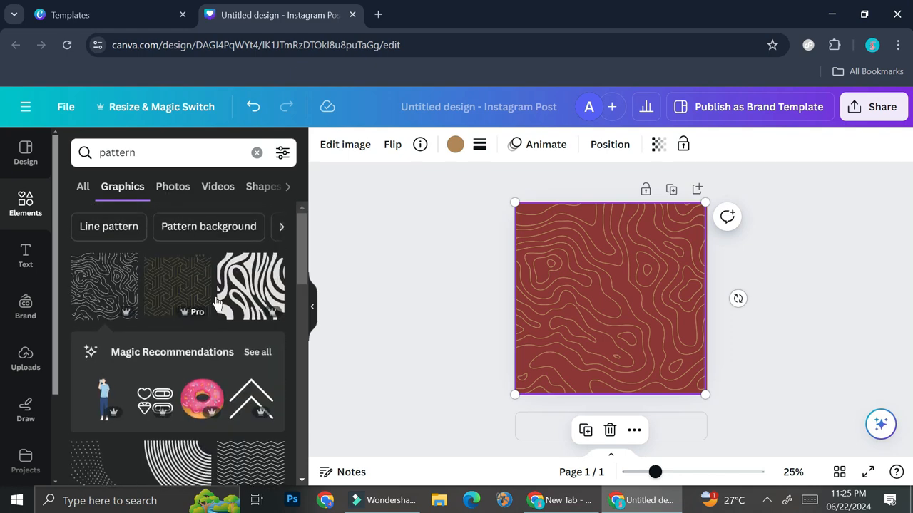
pyautogui.scroll(-3, 235, 347)
pyautogui.moveTo(104, 407); pyautogui.dragTo(562, 297)
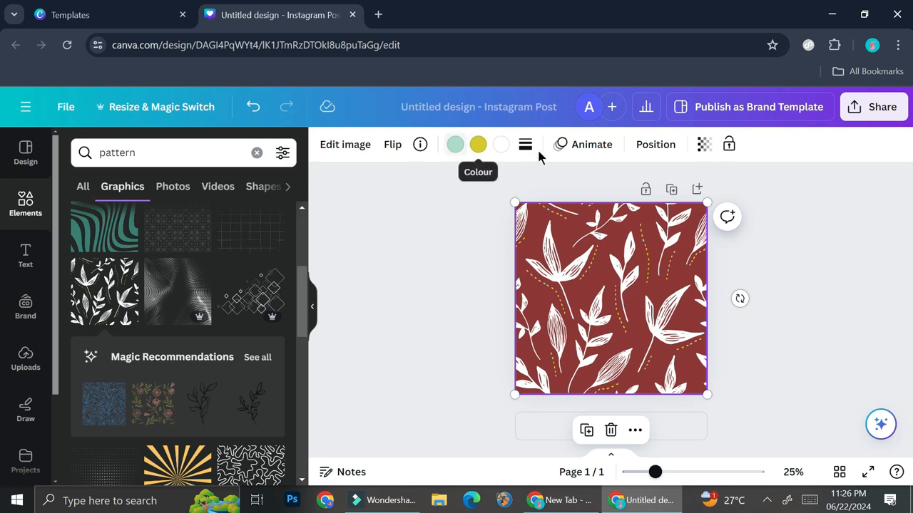
# - Recolour the pattern's white leaves with the brand palette's teal, darkened to #265B58
pyautogui.click(501, 145)
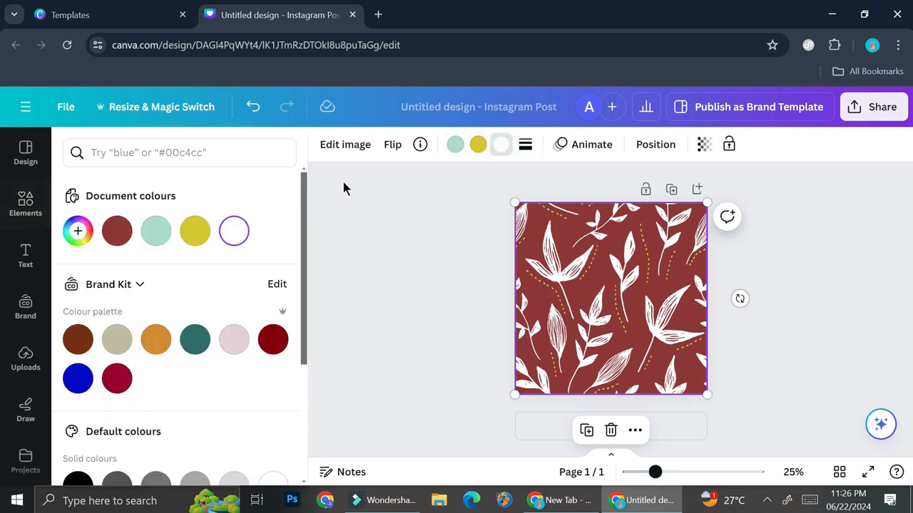
pyautogui.click(195, 338)
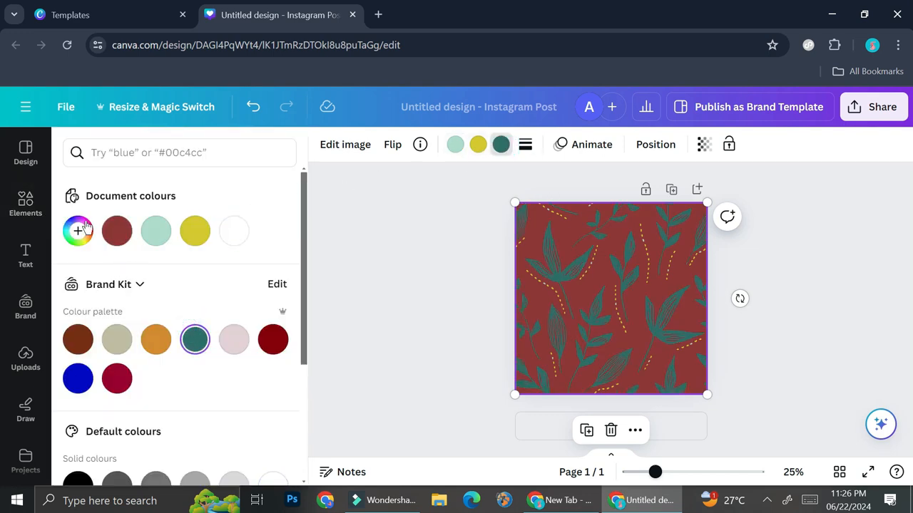
pyautogui.click(77, 228)
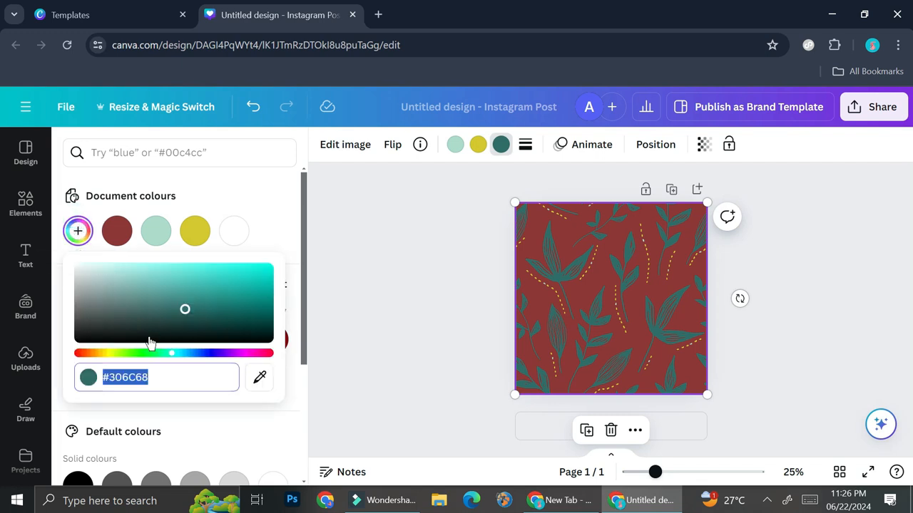
pyautogui.moveTo(185, 311); pyautogui.dragTo(191, 314)
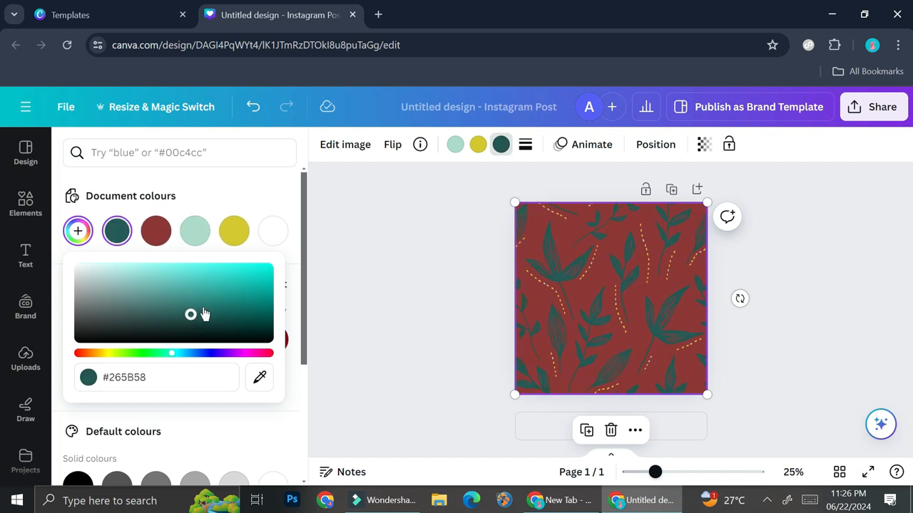
# - Change the leaf pattern's yellow and mint accent colours to white
pyautogui.click(476, 144)
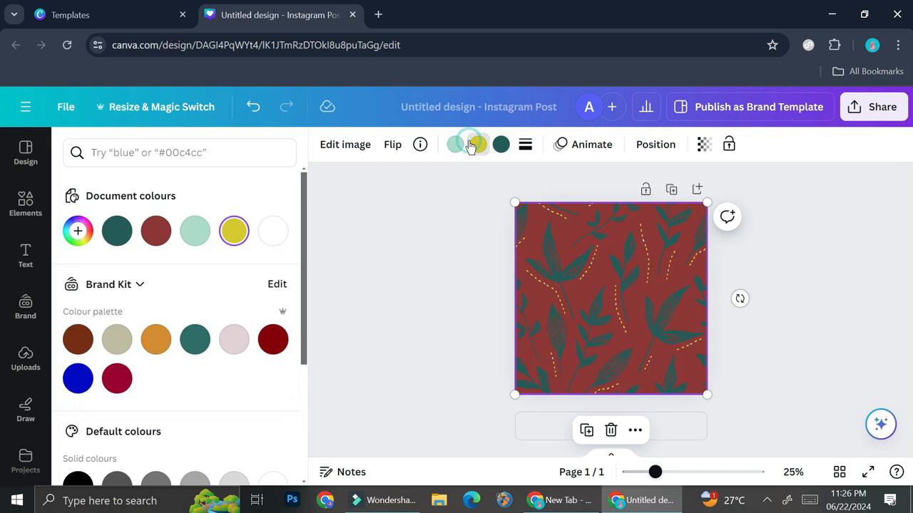
pyautogui.click(280, 231)
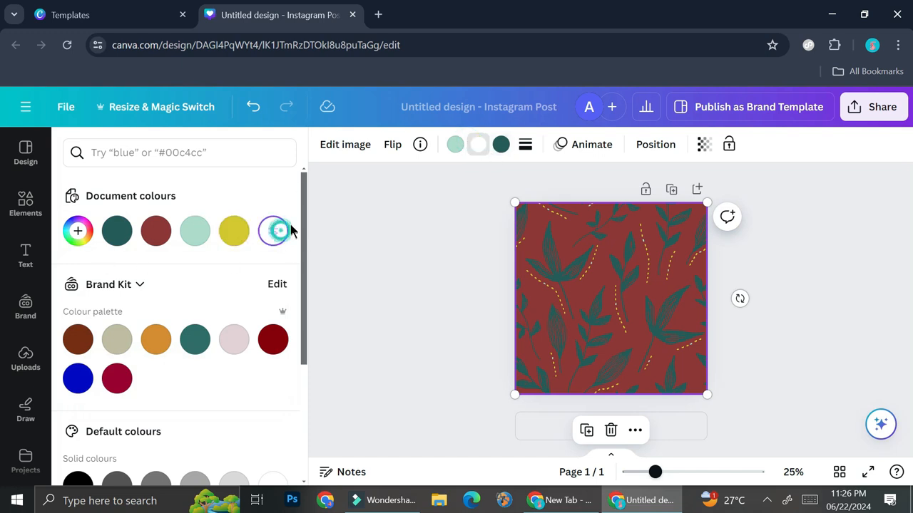
pyautogui.click(454, 145)
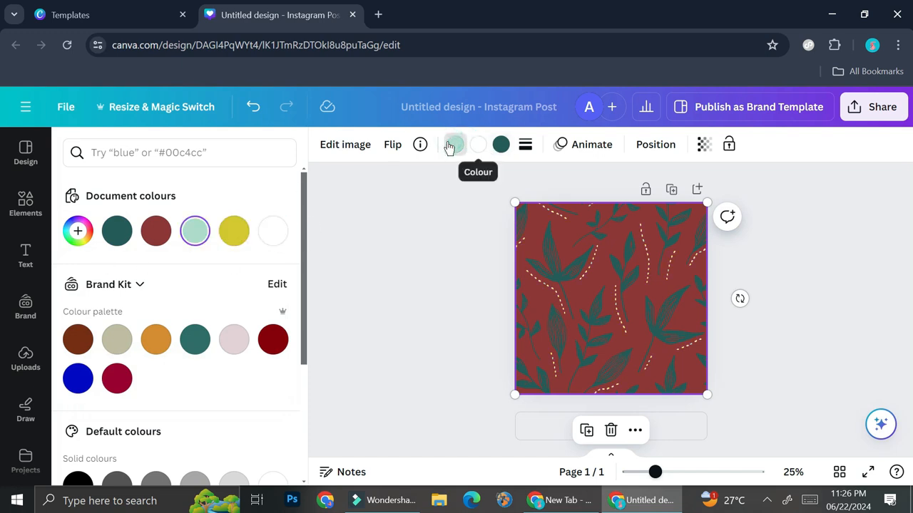
pyautogui.click(275, 236)
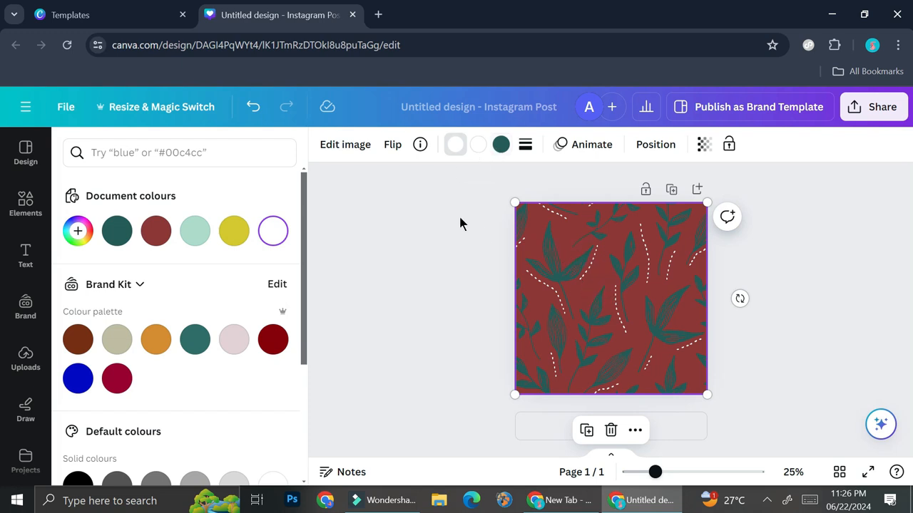
# - Brighten the teal of the pattern's leaves slightly and deselect the pattern
pyautogui.click(501, 147)
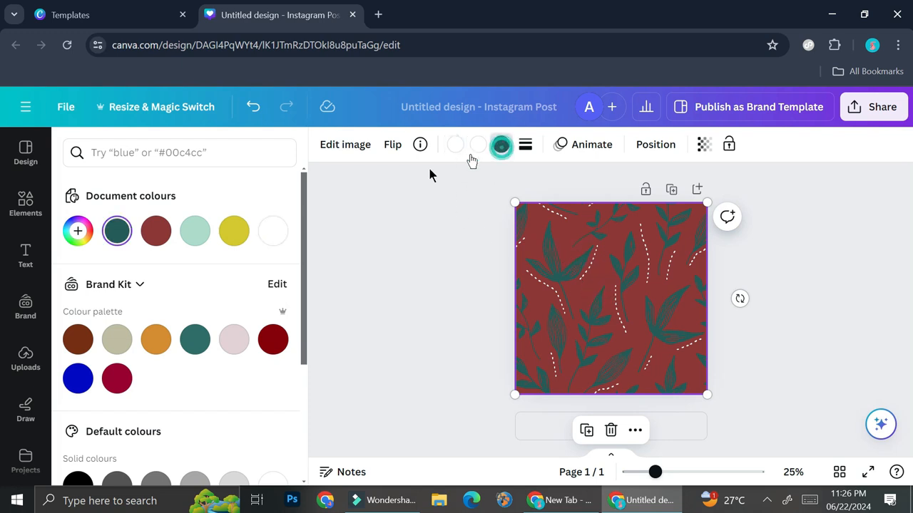
pyautogui.click(78, 230)
pyautogui.moveTo(190, 314); pyautogui.dragTo(197, 305)
pyautogui.click(452, 315)
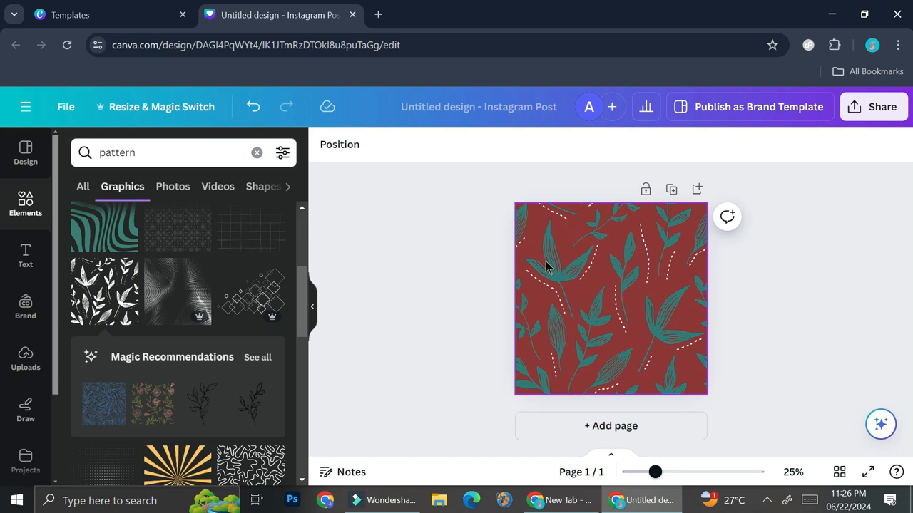
# - Search the graphics for "frame"
pyautogui.click(157, 151)
pyautogui.write('frame')
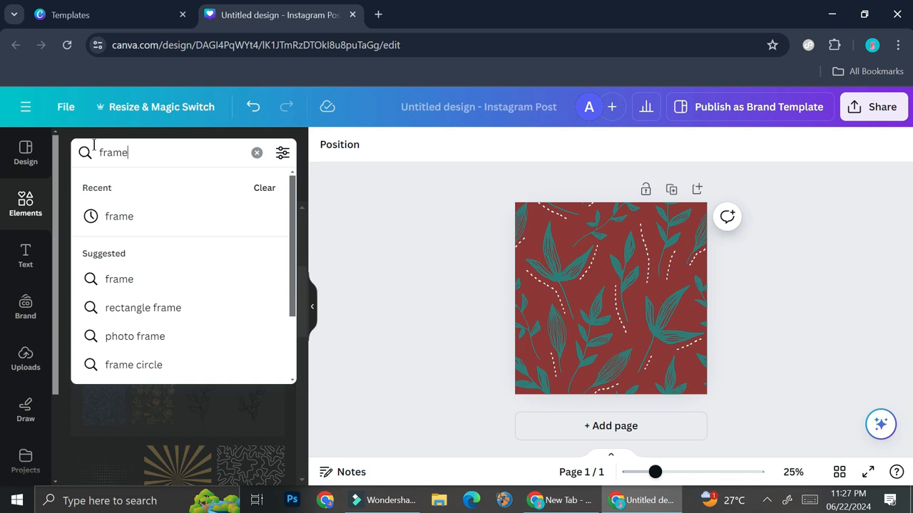
pyautogui.press('Return')
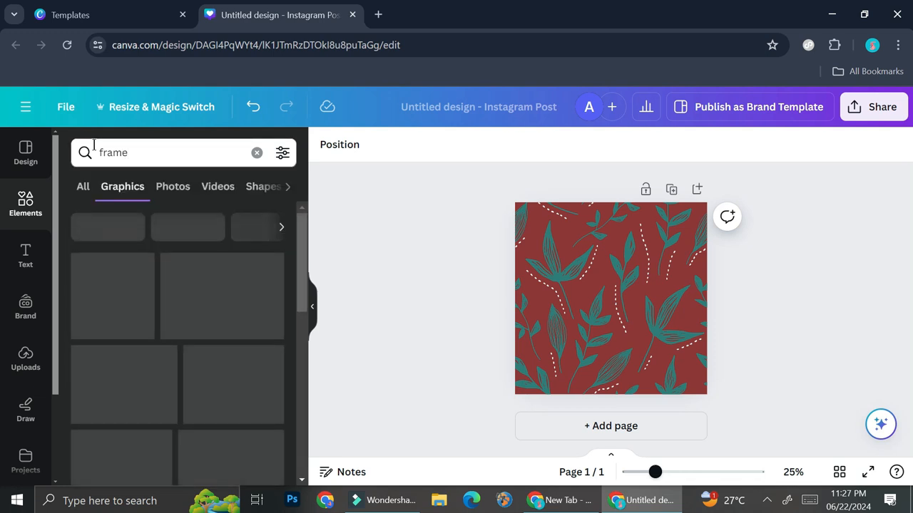
# - Look through the frame graphics and add the cream postage-stamp frame to the page
pyautogui.scroll(-5, 177, 329)
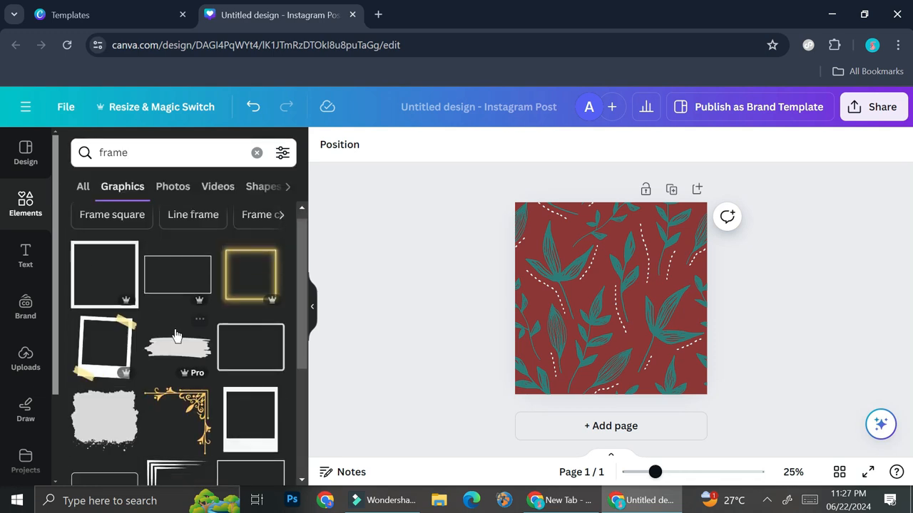
pyautogui.scroll(-1, 176, 335)
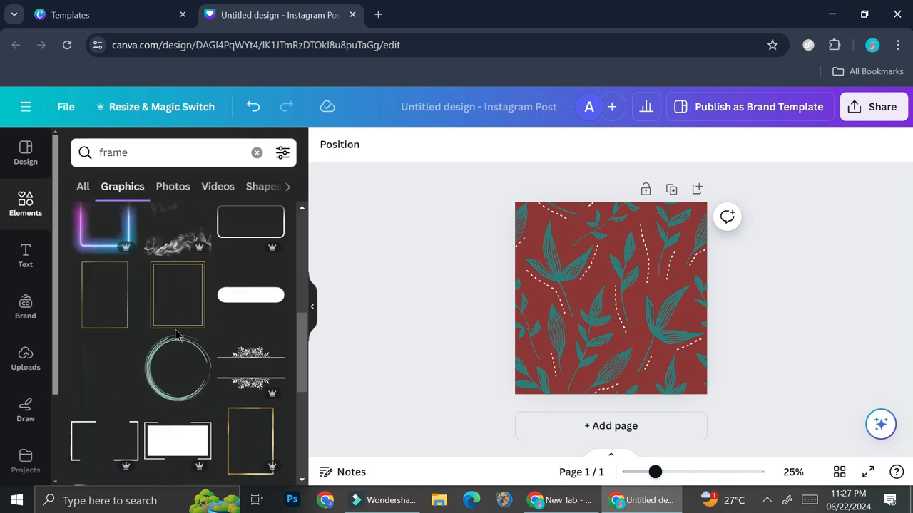
pyautogui.scroll(-2, 176, 335)
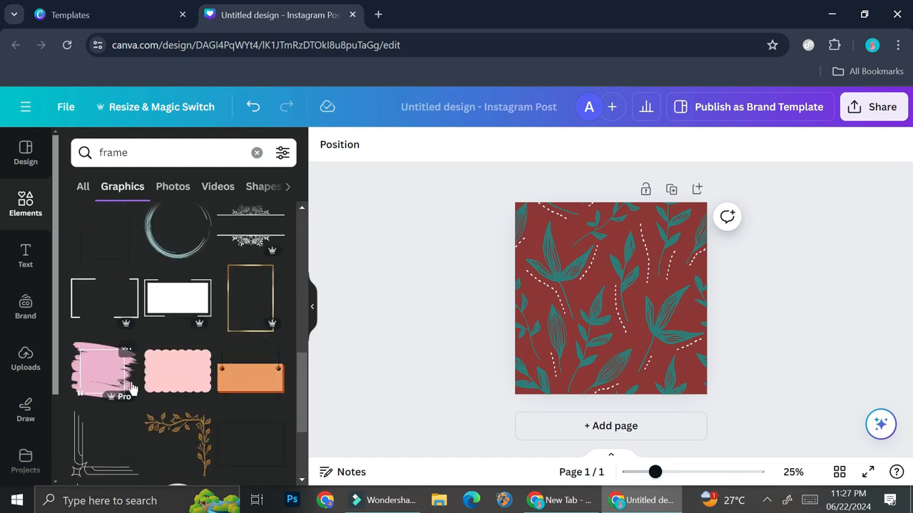
pyautogui.scroll(-1, 132, 387)
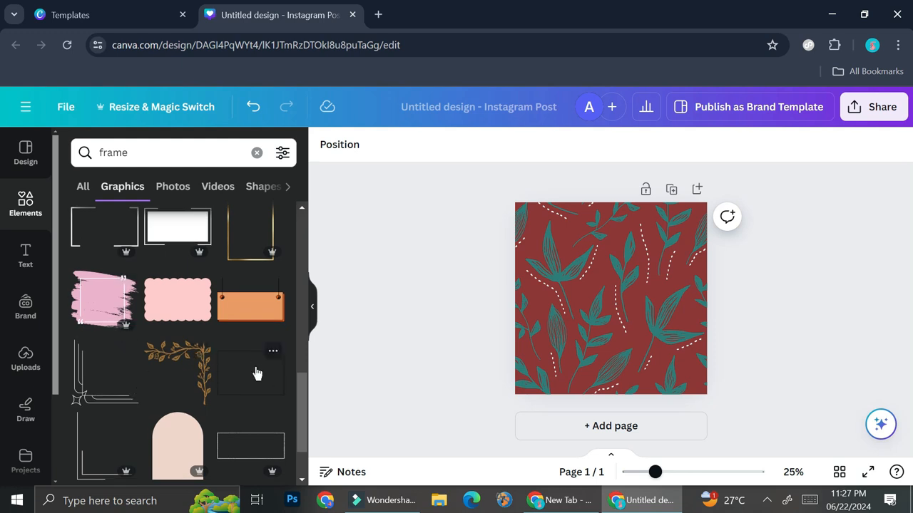
pyautogui.scroll(-1, 253, 371)
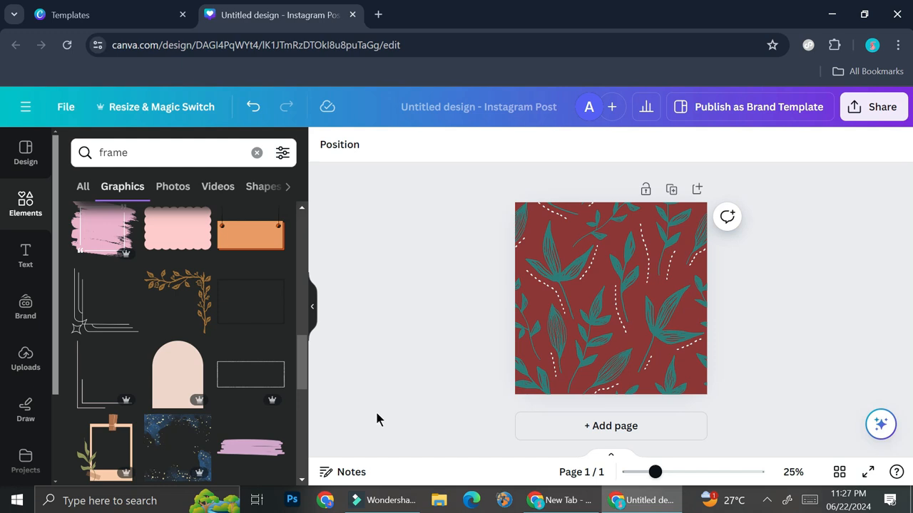
pyautogui.scroll(-1, 256, 378)
pyautogui.scroll(-2, 257, 380)
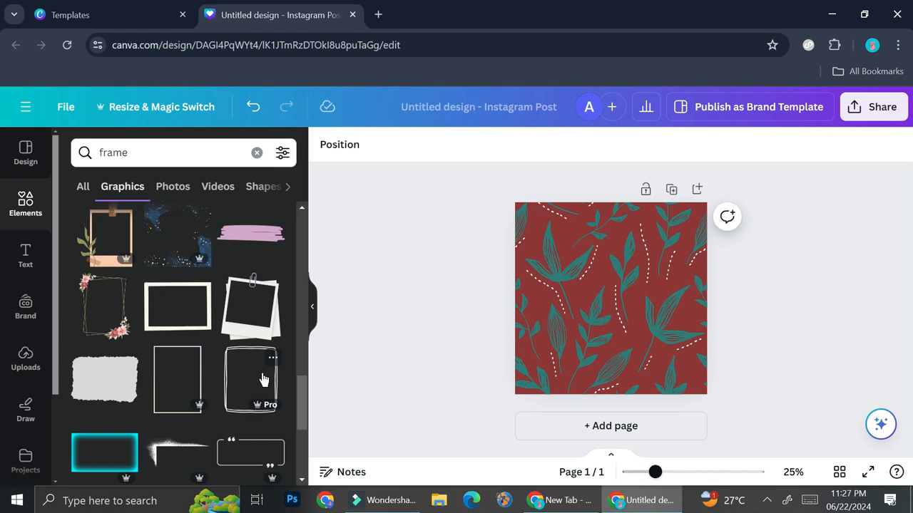
pyautogui.scroll(-2, 263, 378)
pyautogui.scroll(-2, 264, 379)
pyautogui.click(265, 285)
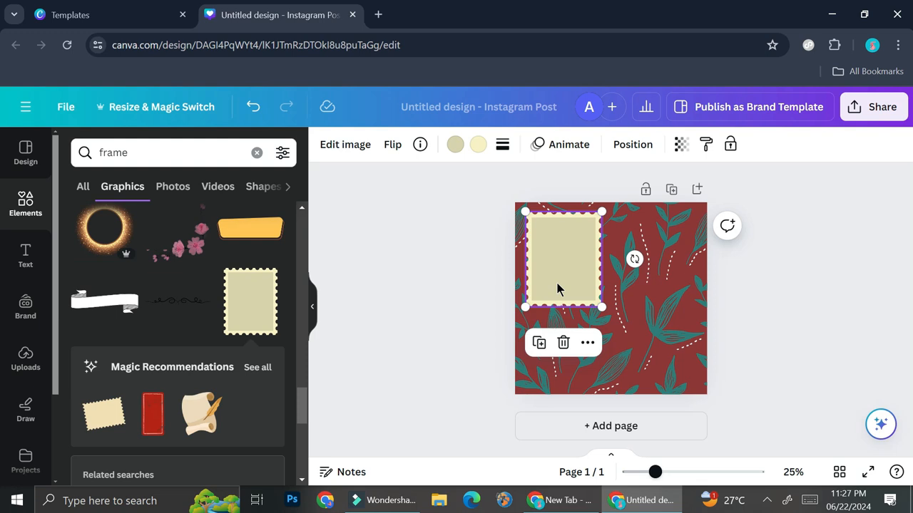
# - Add two more copies of the cream postage stamp, placing one at the page's upper right and one overlapping in the centre
pyautogui.click(261, 309)
pyautogui.moveTo(621, 306); pyautogui.dragTo(676, 269)
pyautogui.hotkey('ctrl', 'd')
pyautogui.click(606, 322)
pyautogui.moveTo(606, 322); pyautogui.dragTo(609, 328)
# - Recolour the central stamp pale pink with a white edge and the upper-right stamp brown with a dark brown edge
pyautogui.click(670, 281)
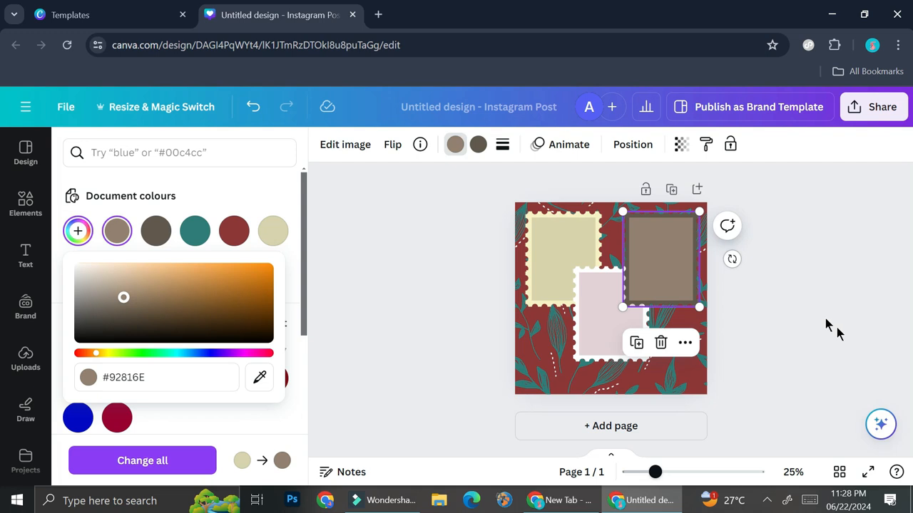
pyautogui.click(802, 305)
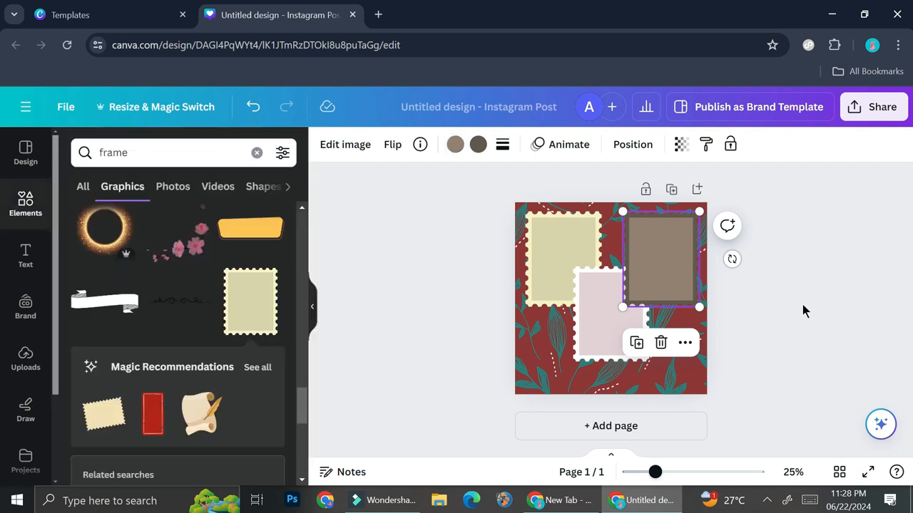
pyautogui.click(802, 305)
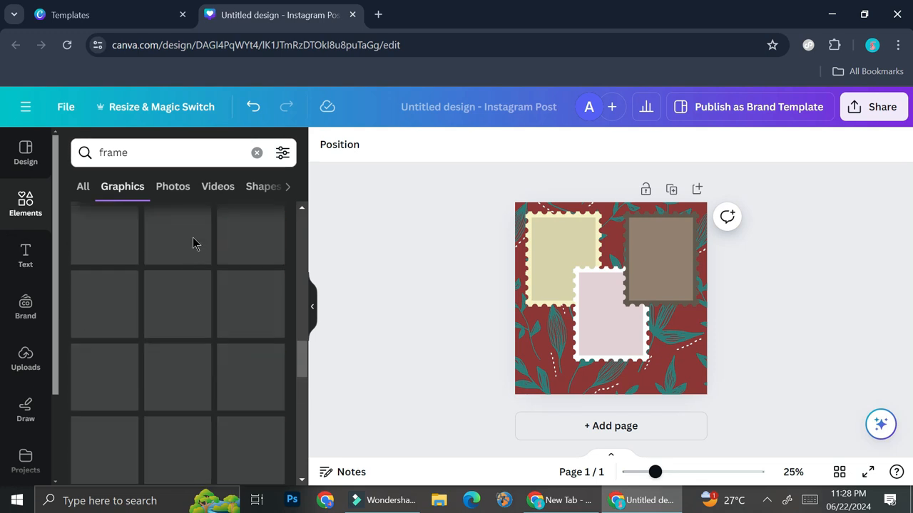
# - Search all elements for "frame" and add the square photo frame with the landscape placeholder to the page
pyautogui.click(172, 186)
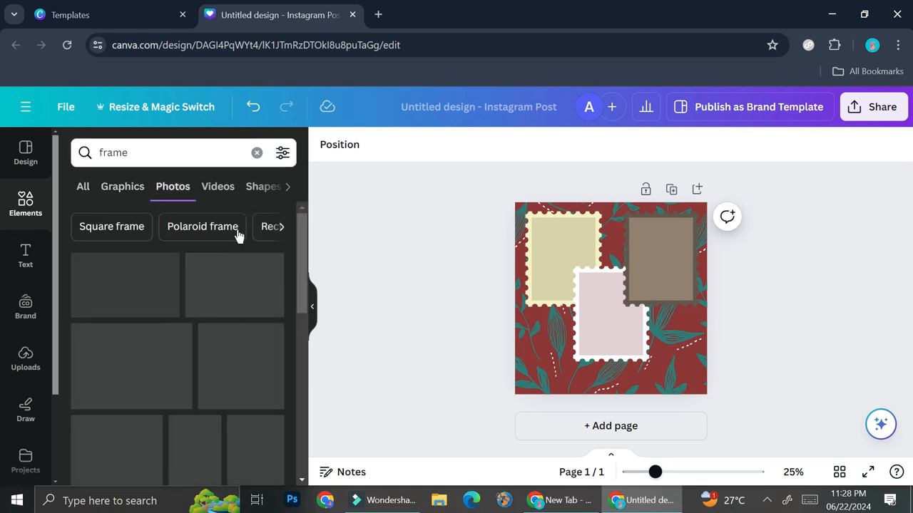
pyautogui.click(235, 159)
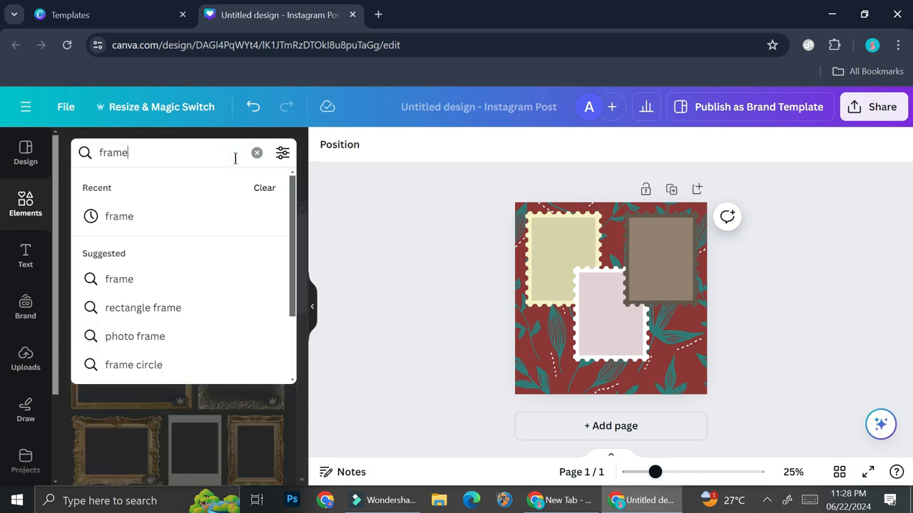
pyautogui.press('Return')
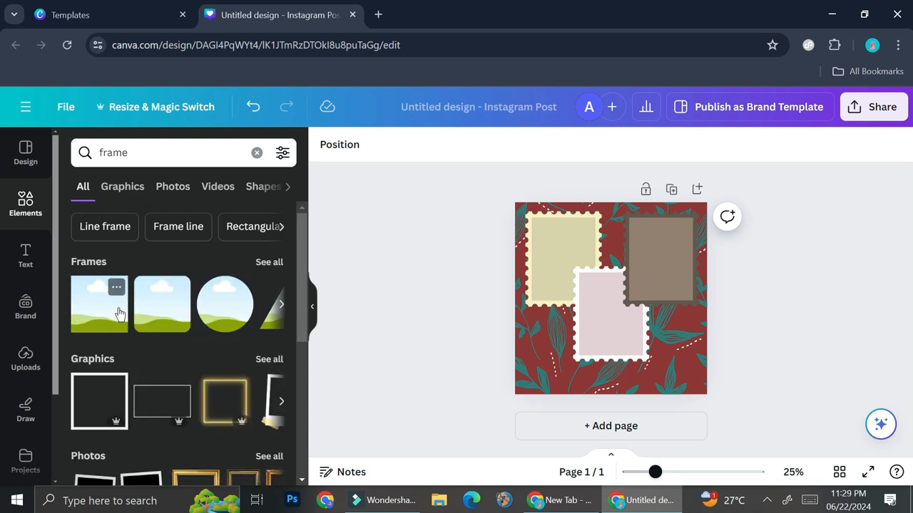
pyautogui.click(100, 308)
# - Move and resize the photo frame to a portrait rectangle that fits the inner area of the cream stamp
pyautogui.moveTo(597, 309); pyautogui.dragTo(572, 271)
pyautogui.click(578, 314)
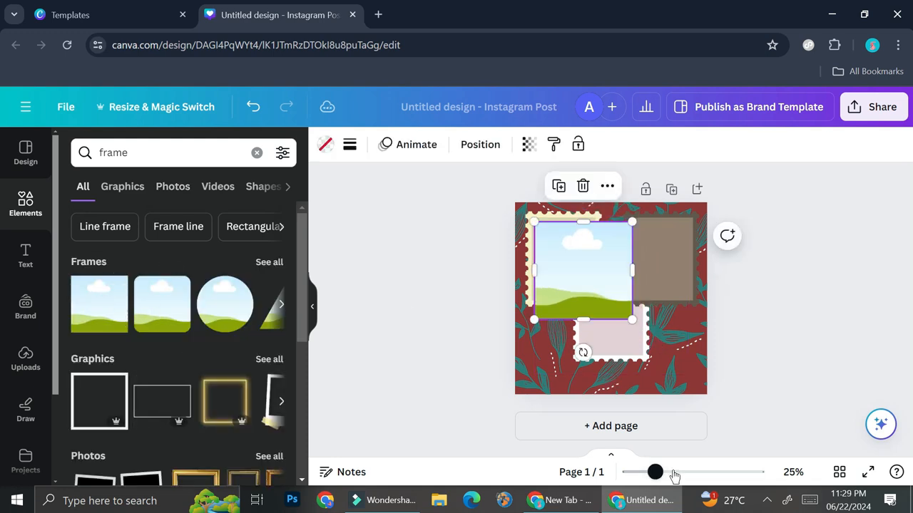
pyautogui.click(673, 472)
pyautogui.moveTo(576, 252); pyautogui.dragTo(575, 263)
pyautogui.scroll(2, 603, 286)
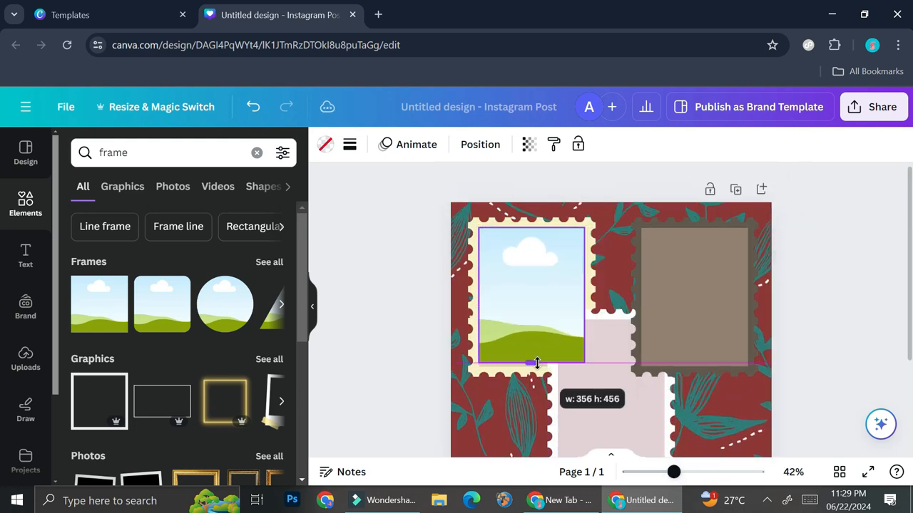
pyautogui.moveTo(534, 363); pyautogui.dragTo(535, 365)
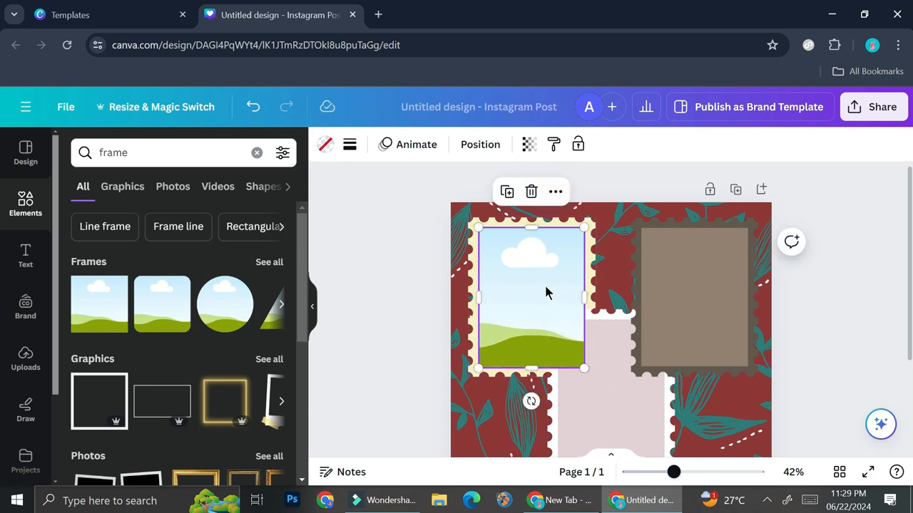
pyautogui.scroll(-3, 579, 298)
pyautogui.scroll(3, 566, 300)
# - Send the cream stamp's photo frame backward so it sits behind the central pink stamp
pyautogui.click(556, 192)
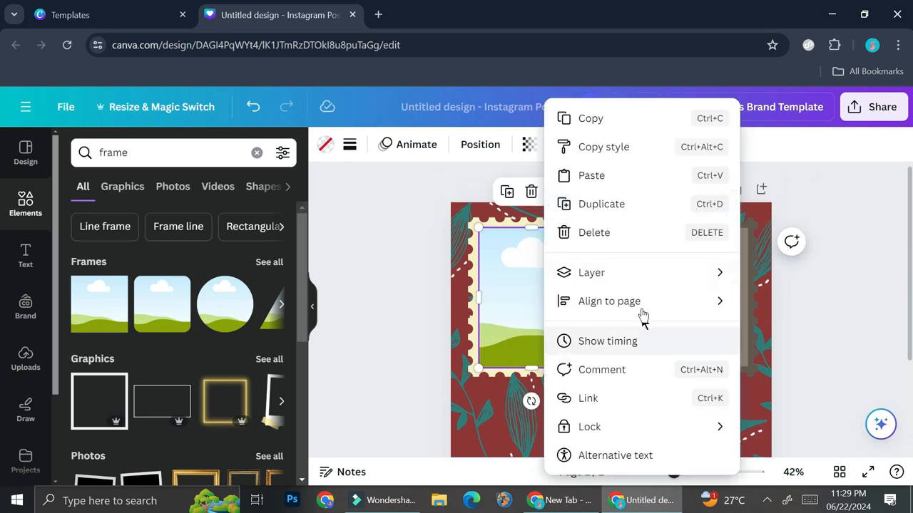
pyautogui.moveTo(649, 280)
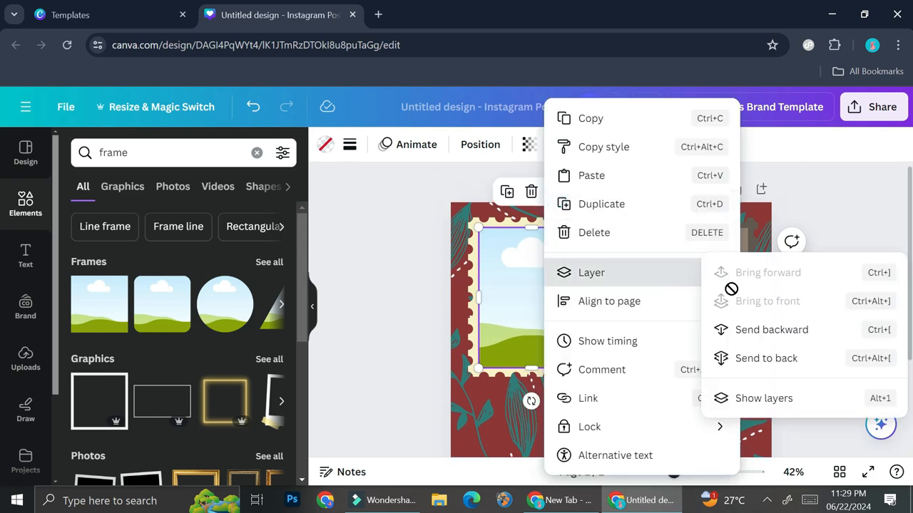
pyautogui.click(774, 329)
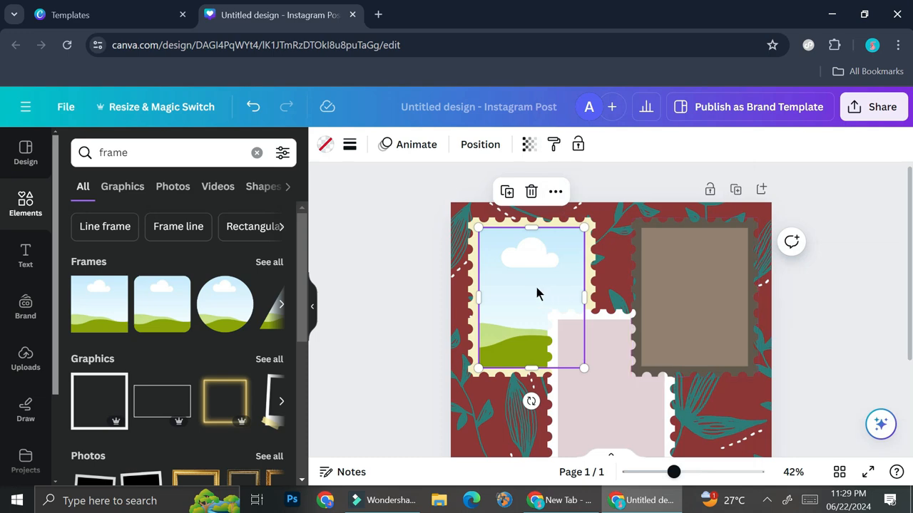
pyautogui.click(836, 335)
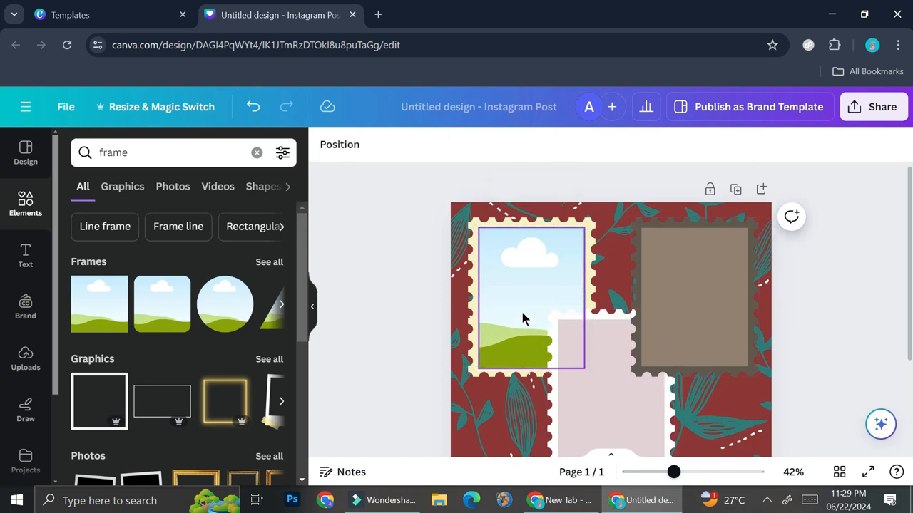
# - Copy the cream stamp's photo frame and place the copy over the inner area of the central pink stamp
pyautogui.click(511, 292)
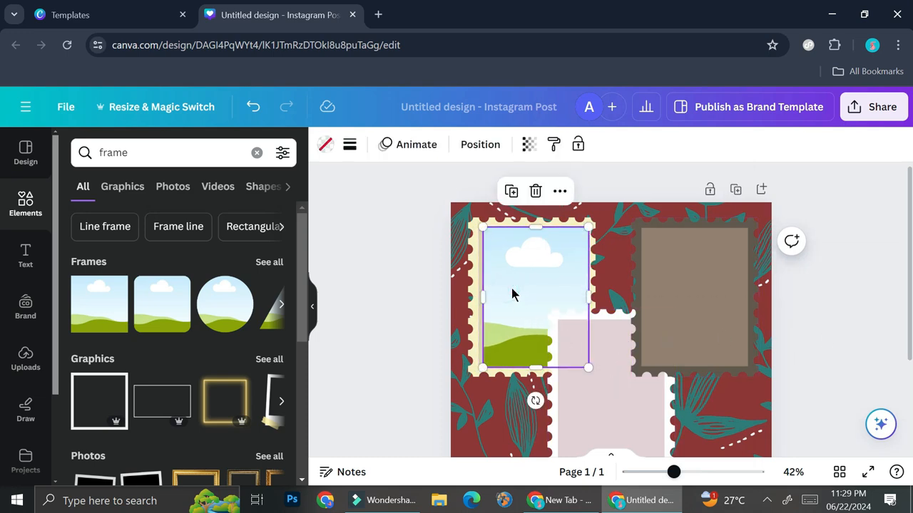
pyautogui.hotkey('ctrl', 'z')
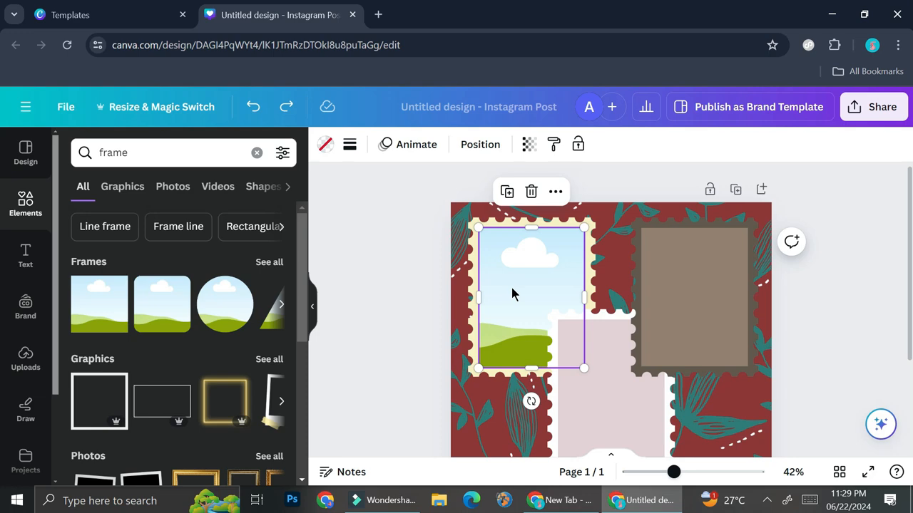
pyautogui.hotkey('ctrl', 'y')
pyautogui.scroll(-3, 520, 271)
pyautogui.moveTo(529, 247); pyautogui.dragTo(611, 287)
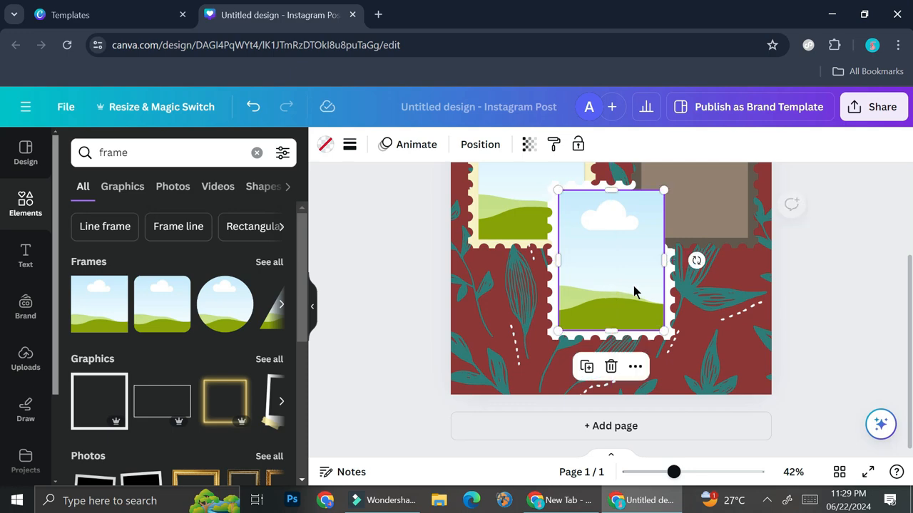
# - Paste another copy of the photo frame and fit it over the inner area of the brown stamp
pyautogui.scroll(3, 634, 289)
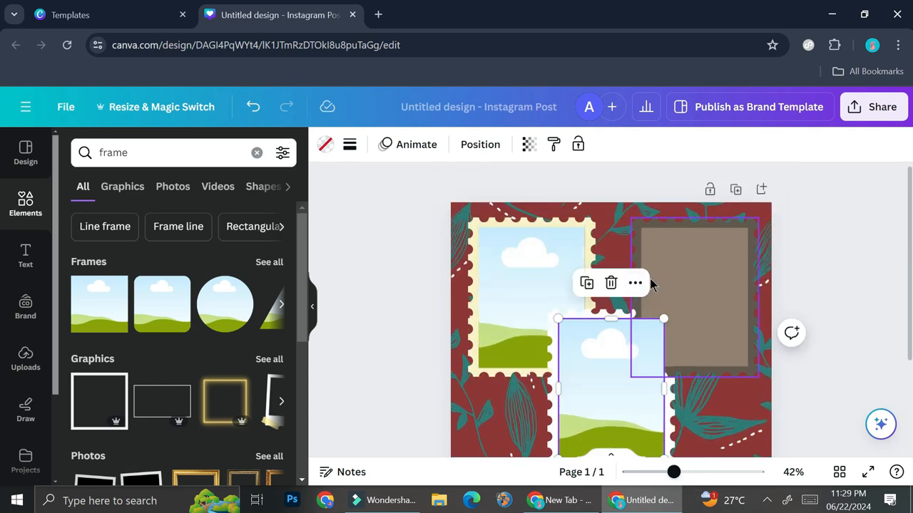
pyautogui.hotkey('ctrl', 'v')
pyautogui.moveTo(551, 312); pyautogui.dragTo(716, 302)
# - Send the central stamp's photo frame backward so it sits behind the brown stamp
pyautogui.scroll(-2, 713, 310)
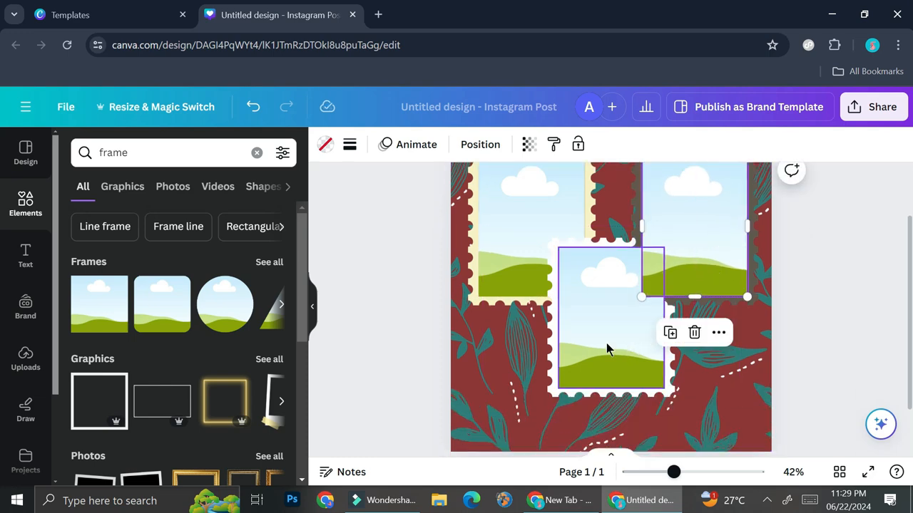
pyautogui.click(606, 344)
pyautogui.click(636, 211)
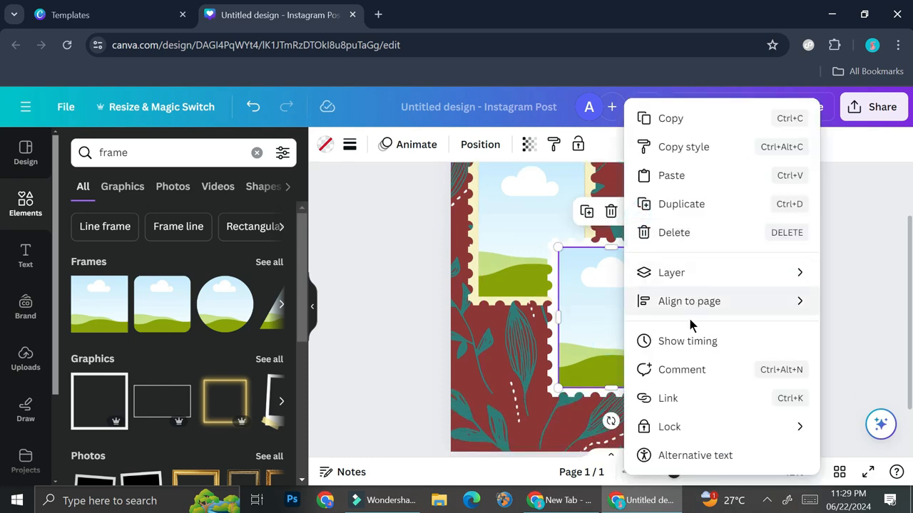
pyautogui.moveTo(703, 272)
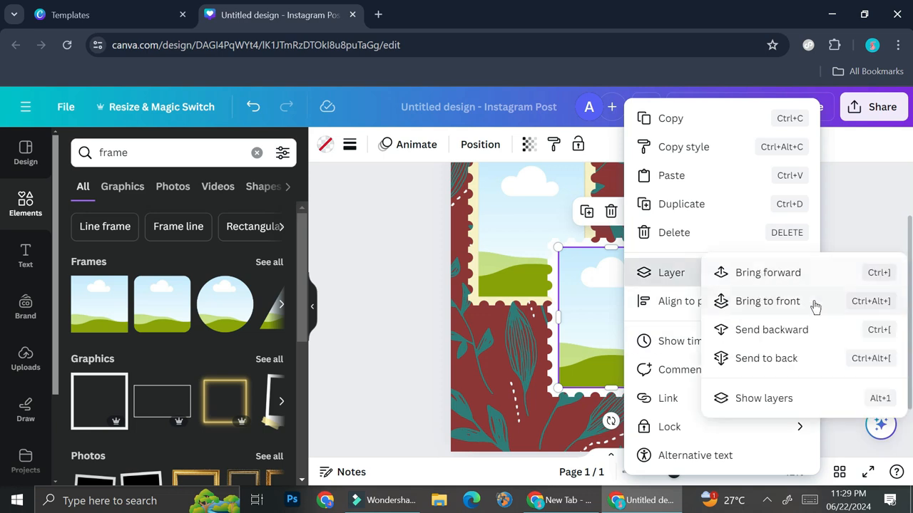
pyautogui.click(787, 339)
pyautogui.click(861, 362)
# - Move the brown stamp's photo frame down to expose the stamp's upper part, and open the uploaded images
pyautogui.scroll(1, 749, 353)
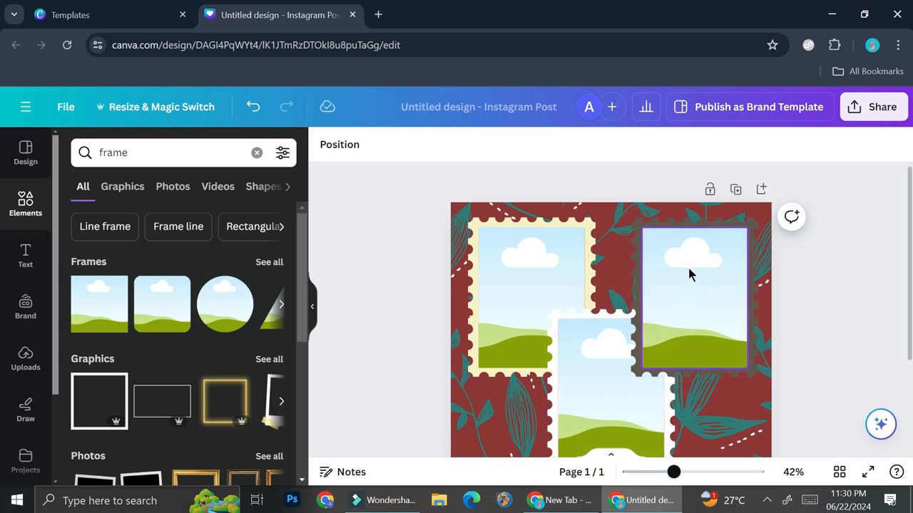
pyautogui.moveTo(695, 312); pyautogui.dragTo(693, 360)
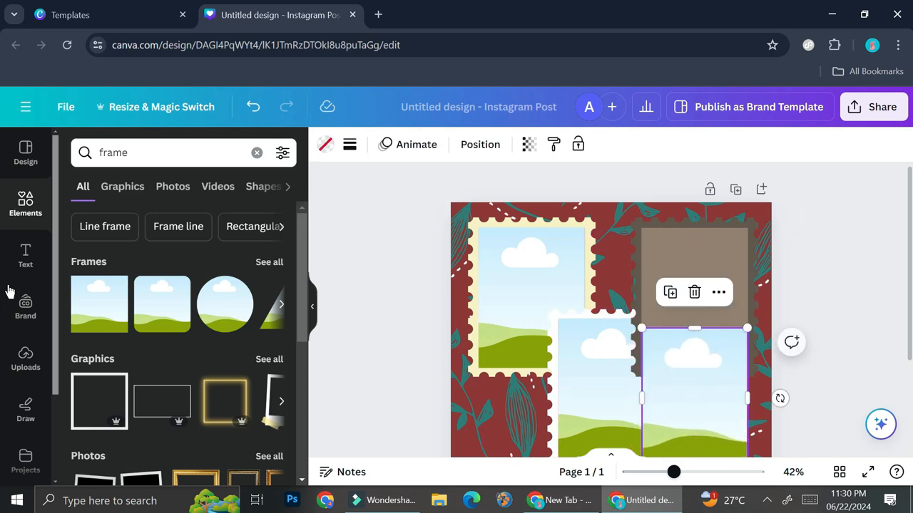
pyautogui.click(26, 358)
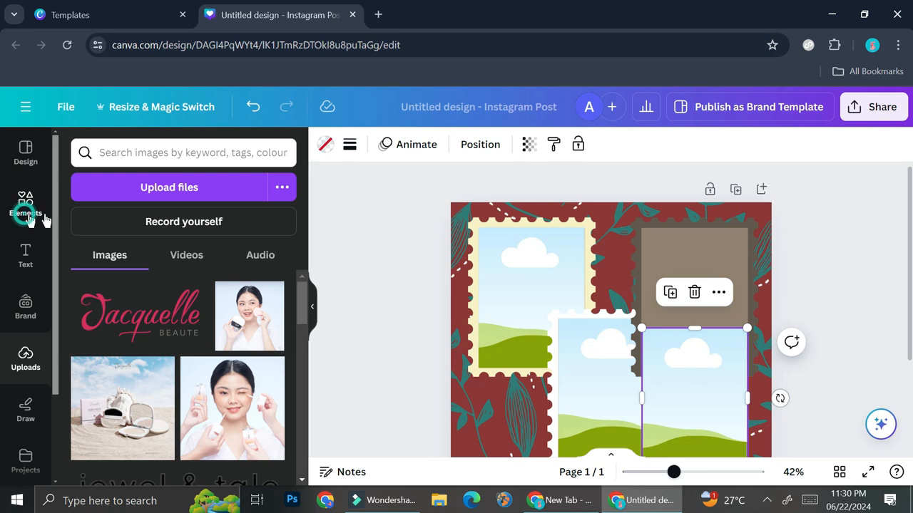
# - Clear the previous element search, search for "skin care" and show all the photo results
pyautogui.click(25, 202)
pyautogui.click(173, 187)
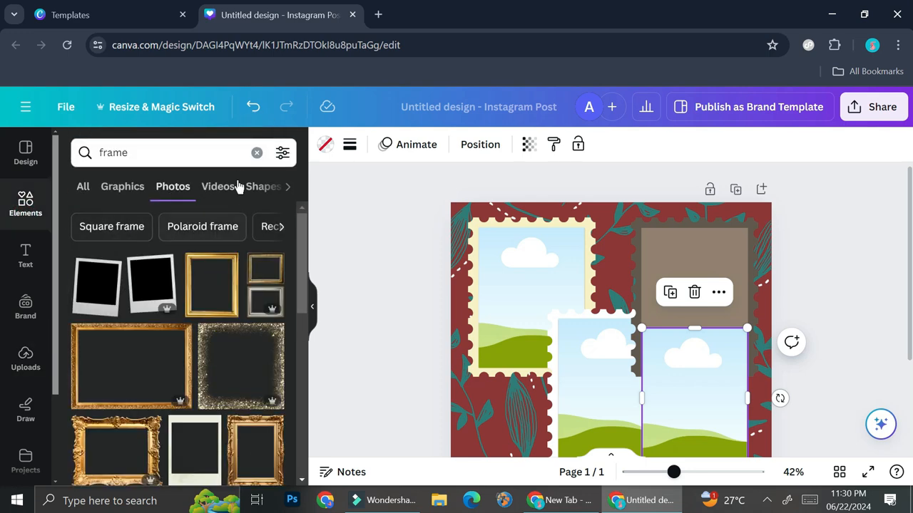
pyautogui.click(257, 152)
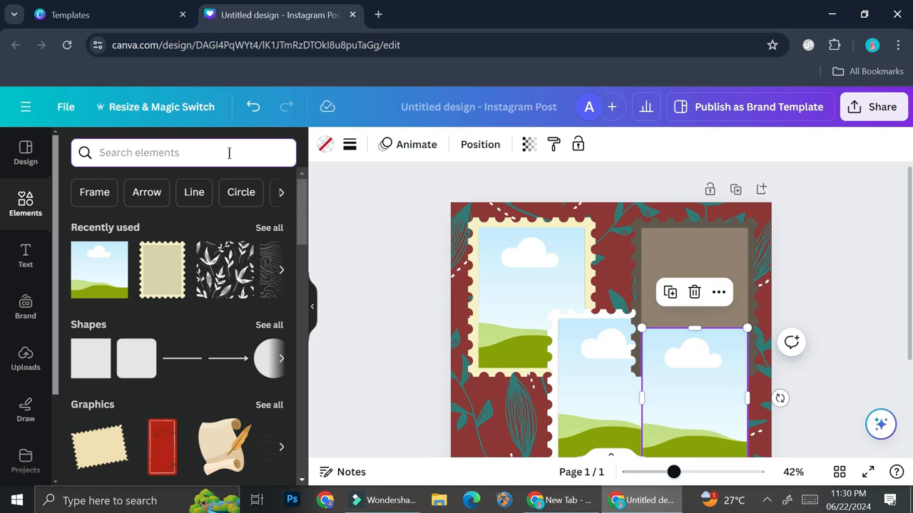
pyautogui.write('ski')
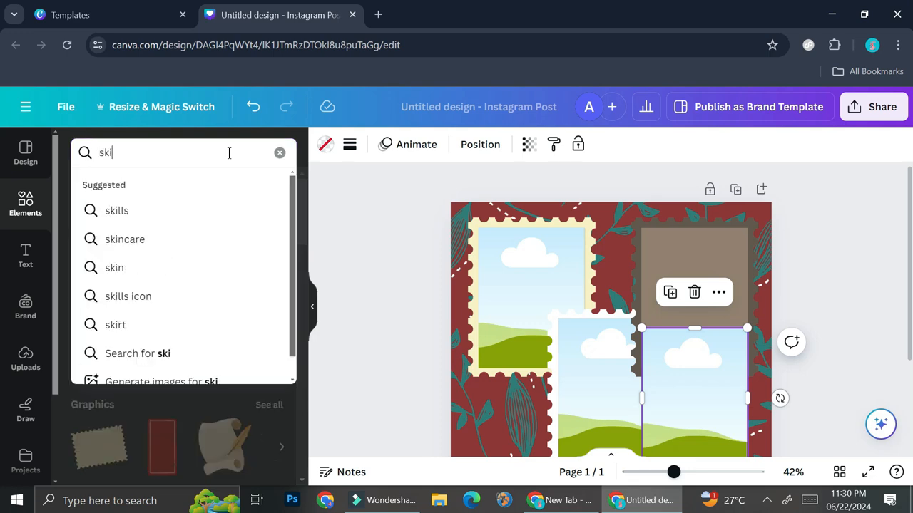
pyautogui.write('n care')
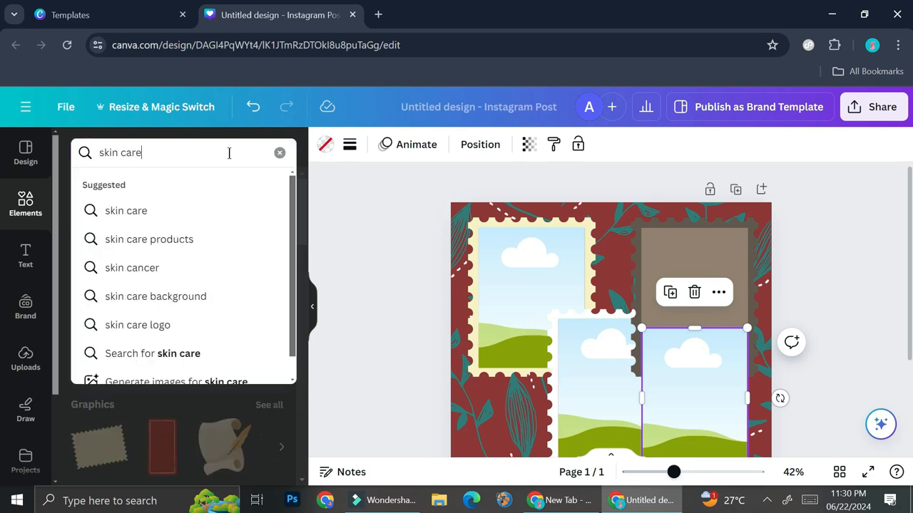
pyautogui.press('Return')
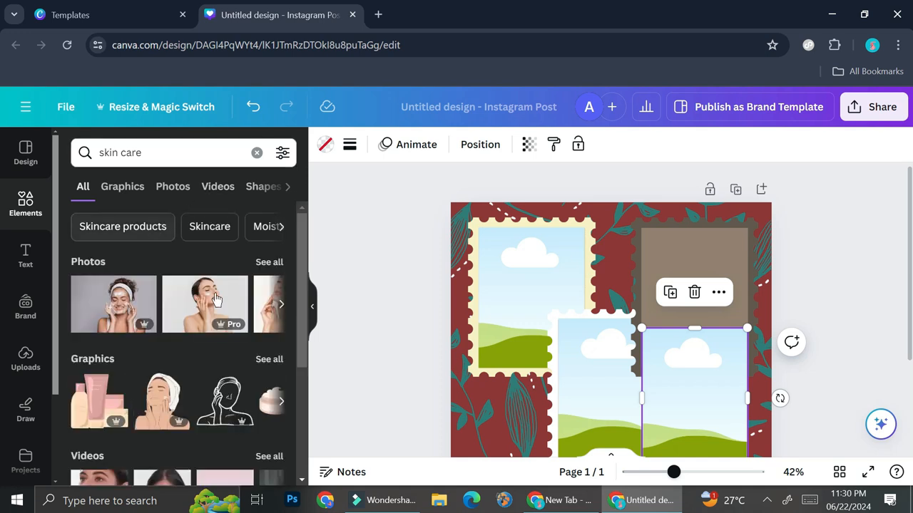
pyautogui.click(257, 263)
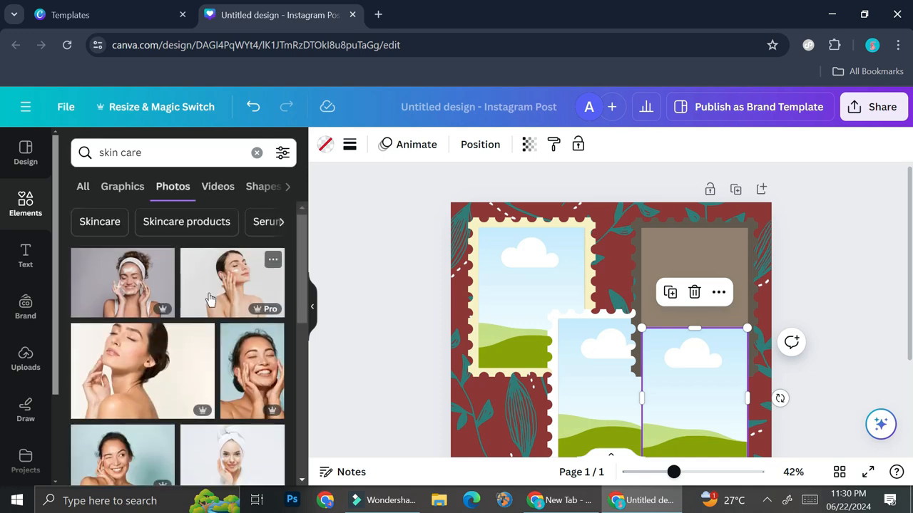
# - Fill the cream stamp's photo frame with the photo of the bare-shouldered woman with closed eyes
pyautogui.scroll(-2, 210, 300)
pyautogui.moveTo(121, 311); pyautogui.dragTo(542, 346)
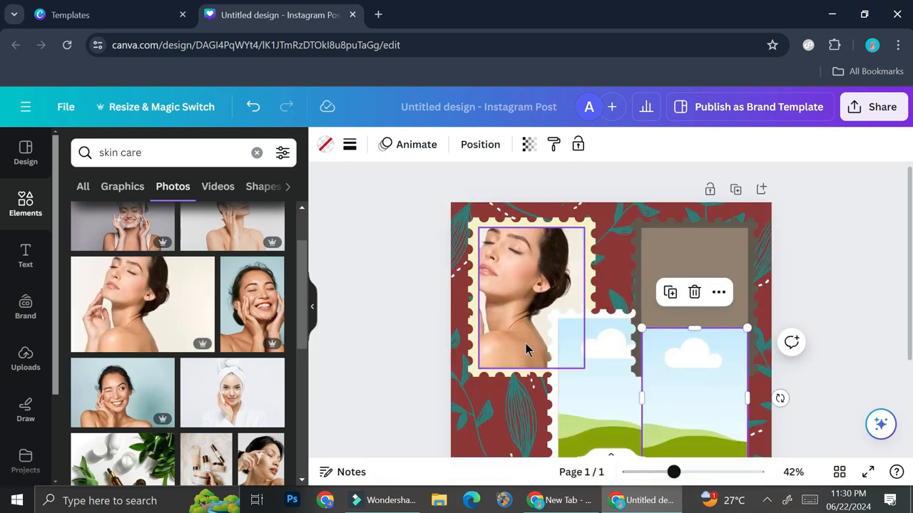
pyautogui.moveTo(117, 310); pyautogui.dragTo(501, 304)
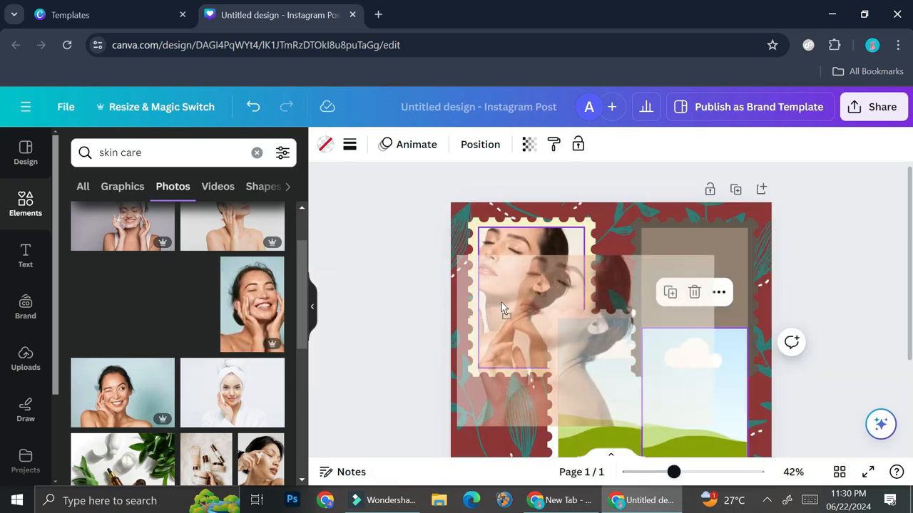
pyautogui.moveTo(502, 302); pyautogui.dragTo(501, 303)
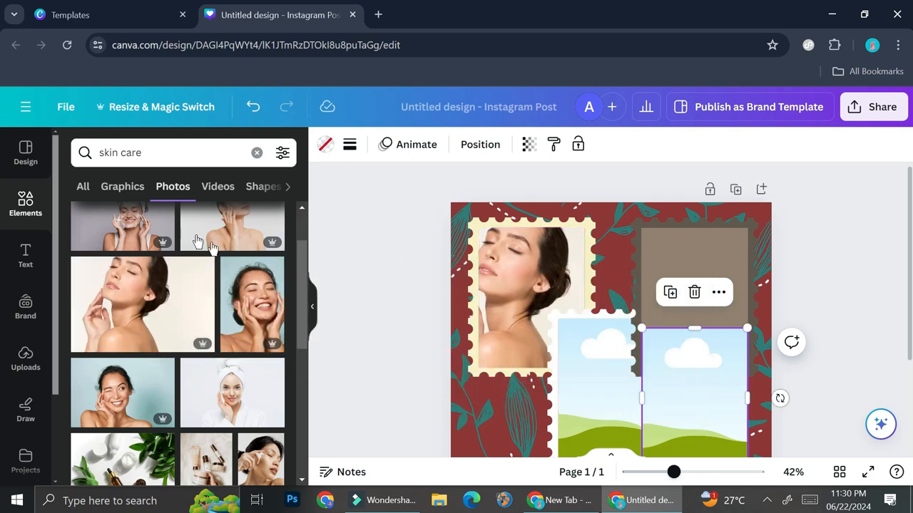
pyautogui.moveTo(685, 391); pyautogui.dragTo(686, 414)
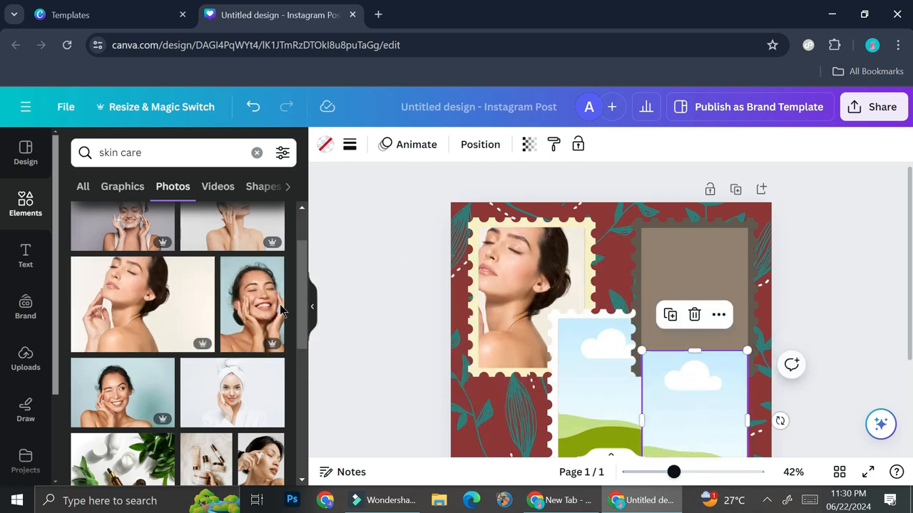
pyautogui.moveTo(260, 306); pyautogui.dragTo(702, 321)
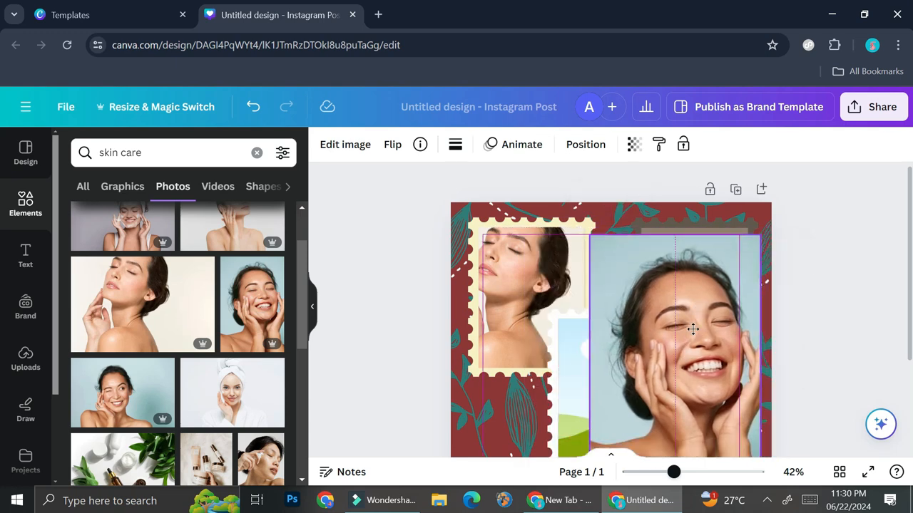
pyautogui.moveTo(591, 234); pyautogui.dragTo(674, 361)
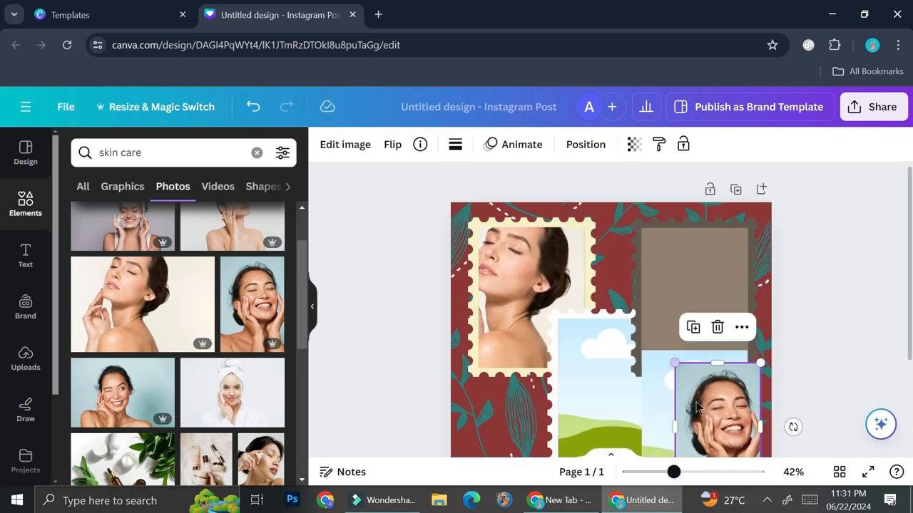
pyautogui.moveTo(693, 400); pyautogui.dragTo(664, 288)
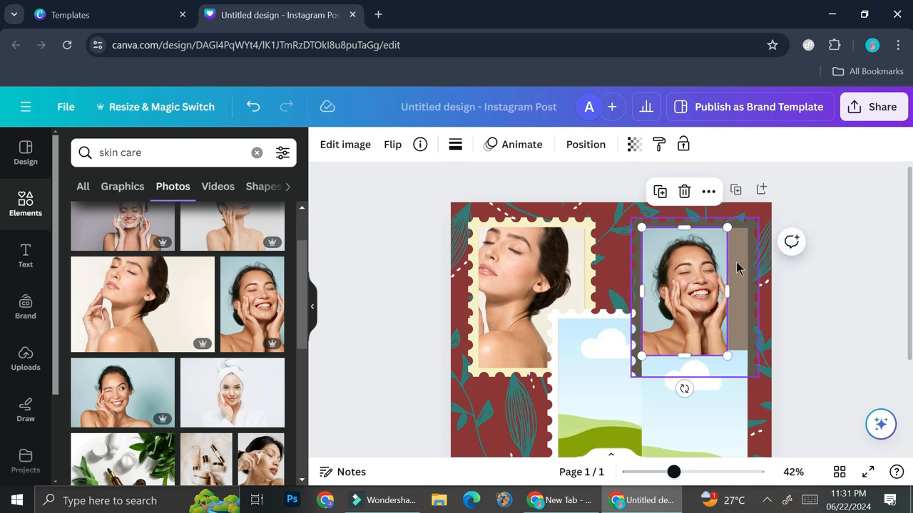
pyautogui.press('Delete')
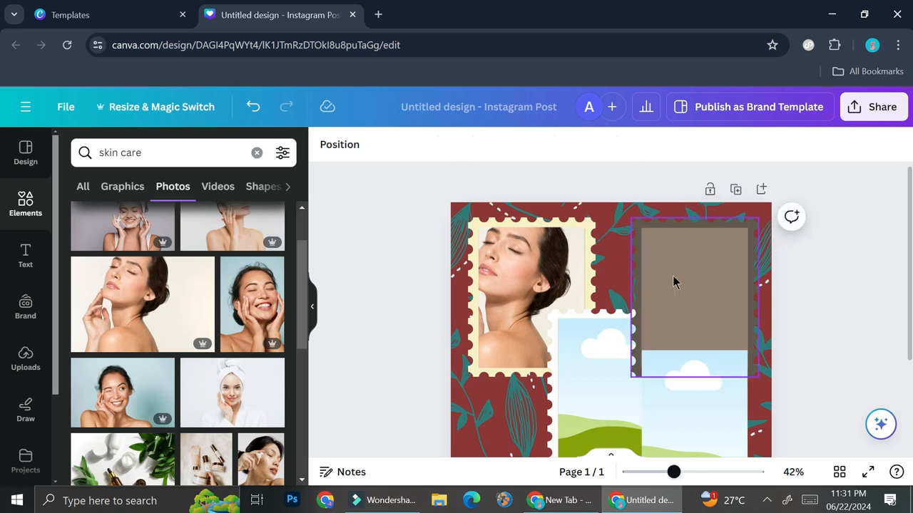
# - Move the brown stamp's photo frame back up so it fills the stamp's inner window
pyautogui.moveTo(693, 411); pyautogui.dragTo(699, 309)
pyautogui.click(734, 389)
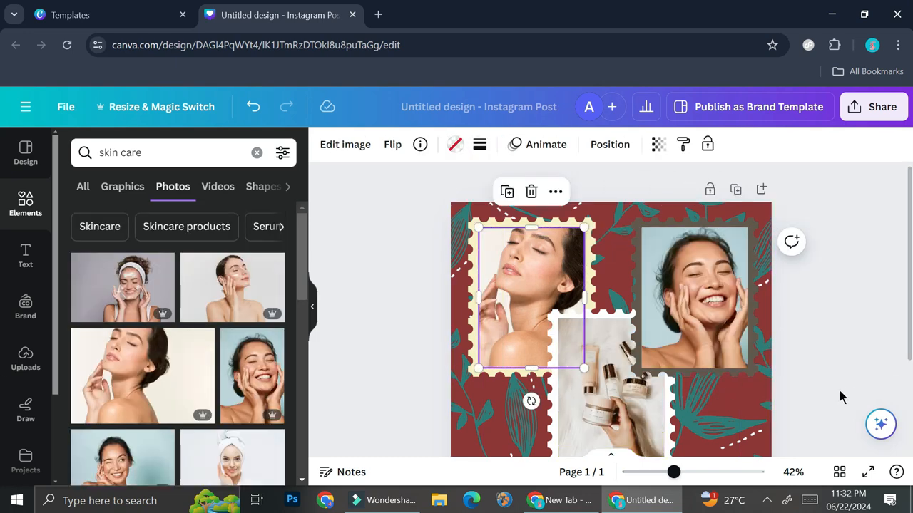
pyautogui.scroll(-2, 839, 391)
pyautogui.click(651, 472)
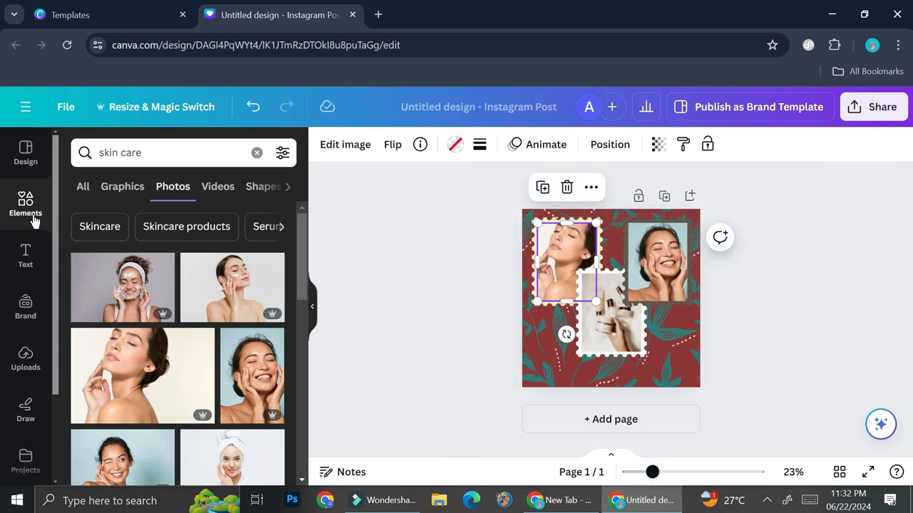
# - Add the "EDITOR'S NOTE our top picks for spring" font combination to the design
pyautogui.click(29, 254)
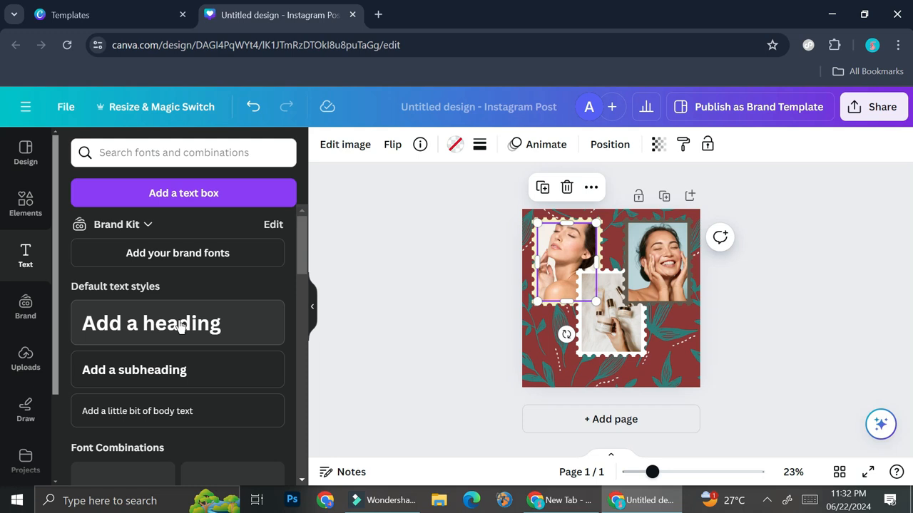
pyautogui.moveTo(138, 318); pyautogui.dragTo(582, 320)
pyautogui.press('BackSpace')
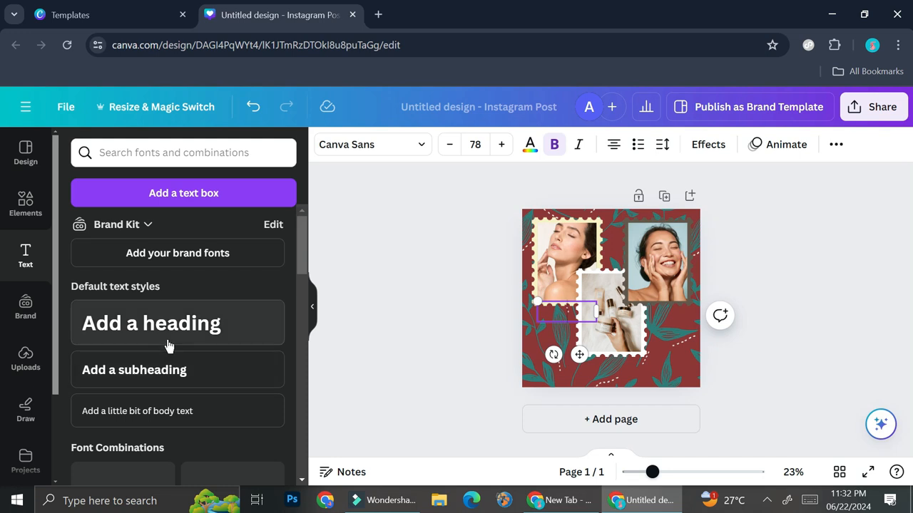
pyautogui.scroll(-3, 167, 346)
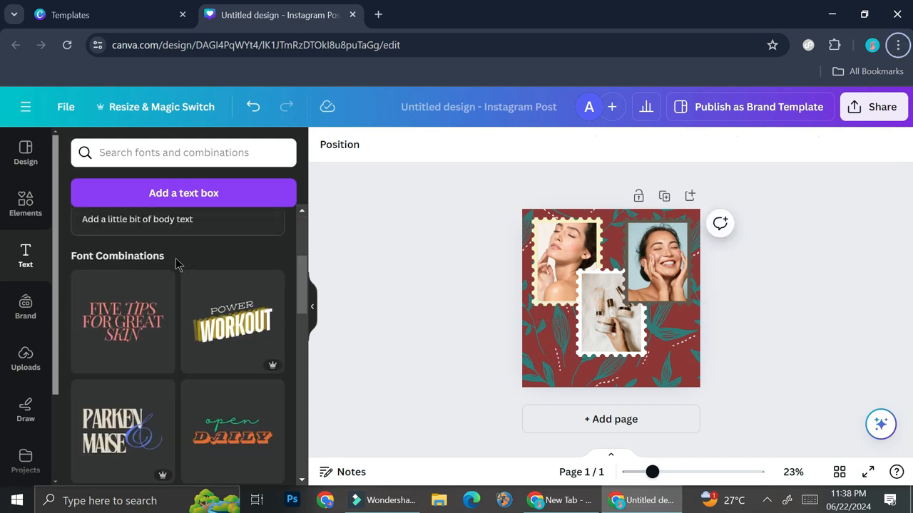
pyautogui.scroll(-2, 178, 266)
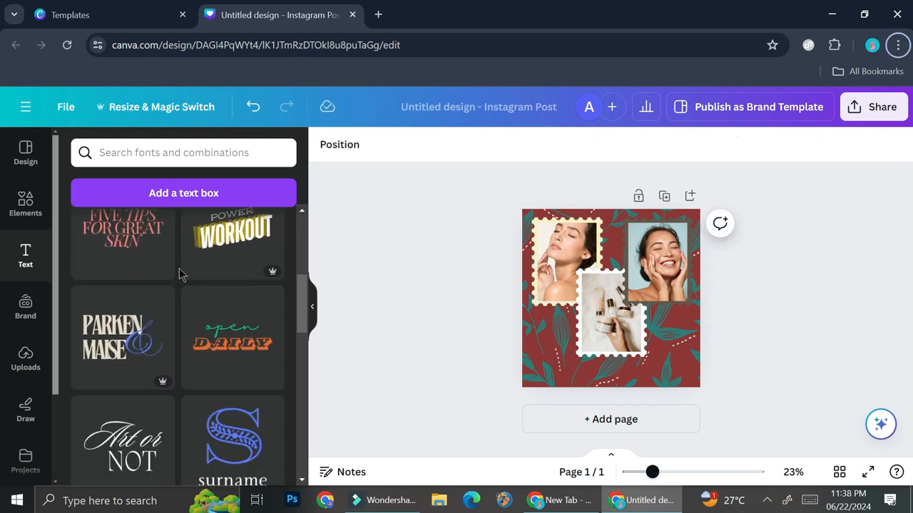
pyautogui.scroll(-3, 187, 288)
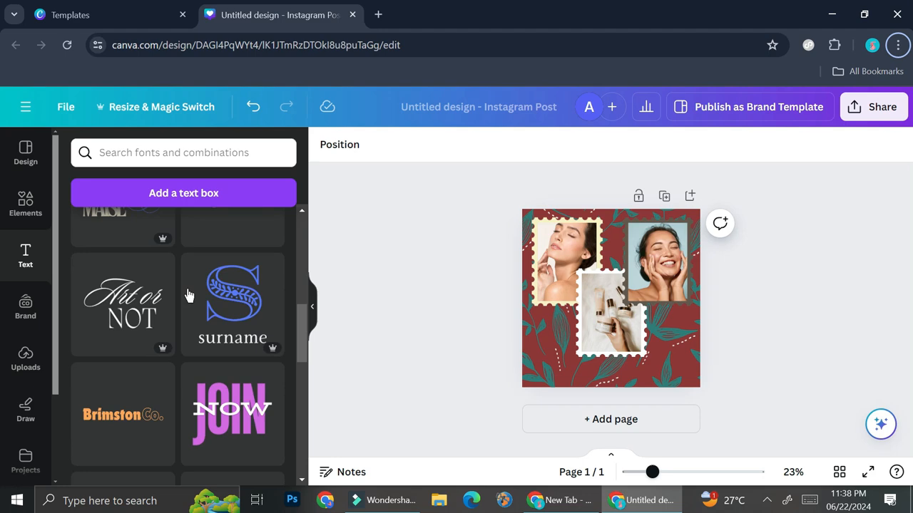
pyautogui.scroll(-2, 188, 296)
pyautogui.scroll(-3, 191, 295)
pyautogui.click(134, 292)
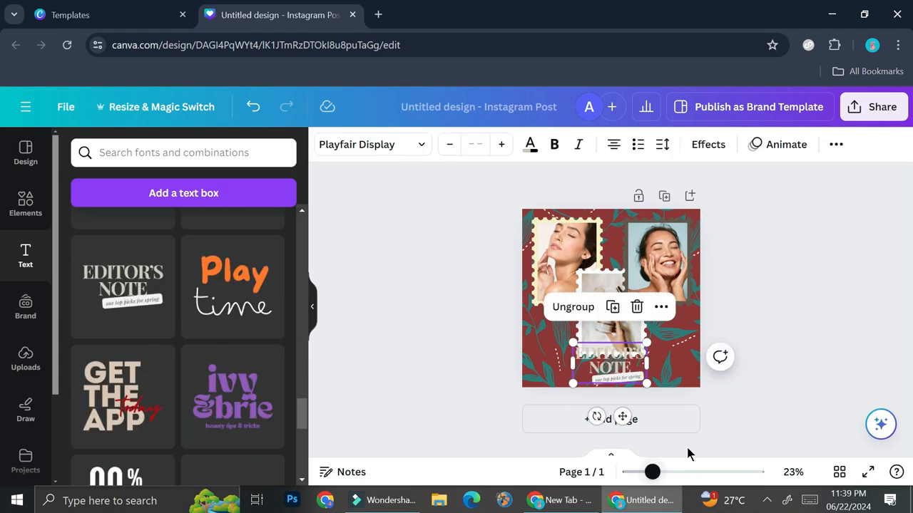
# - Recolour the "EDITOR'S NOTE" title with the teal document colour
pyautogui.click(685, 472)
pyautogui.scroll(-2, 713, 335)
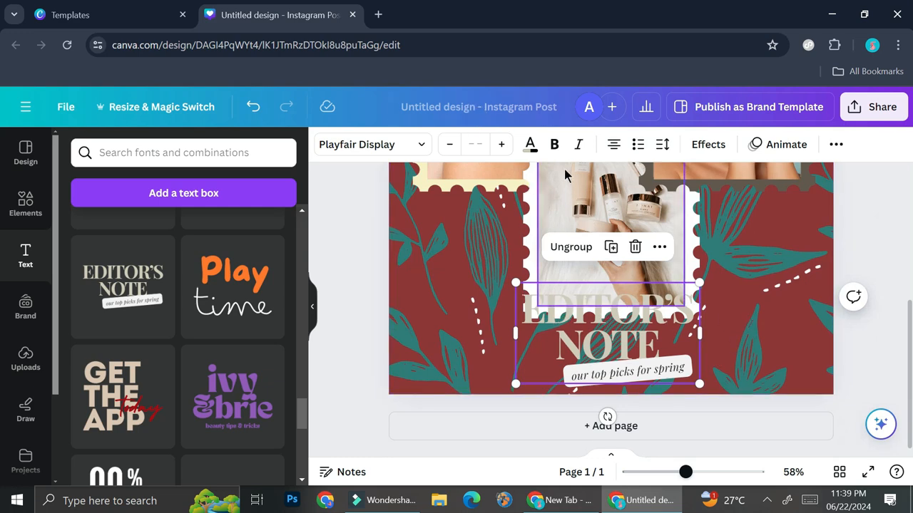
pyautogui.scroll(1, 648, 283)
pyautogui.click(649, 282)
pyautogui.click(585, 378)
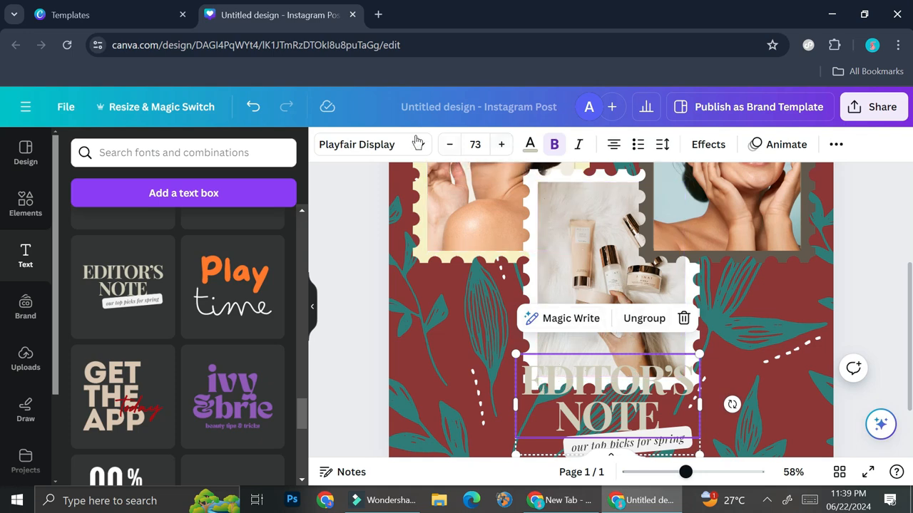
pyautogui.click(529, 144)
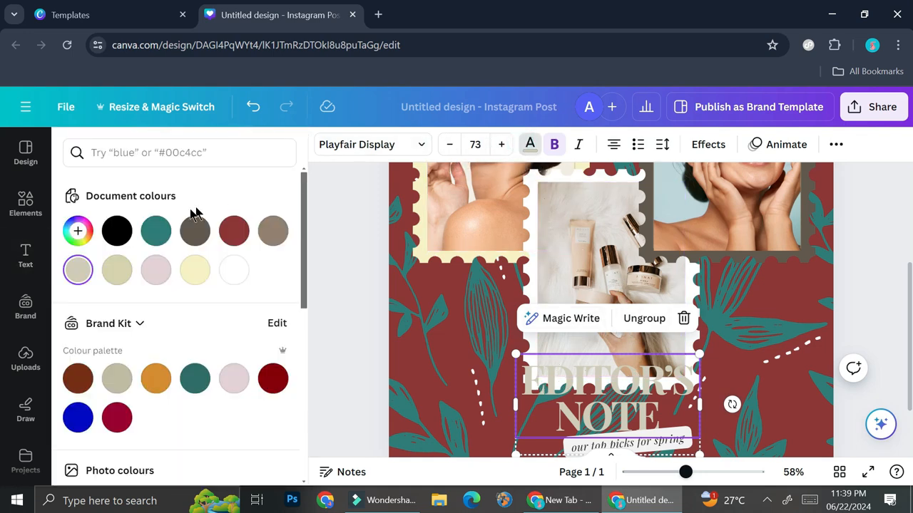
pyautogui.click(157, 229)
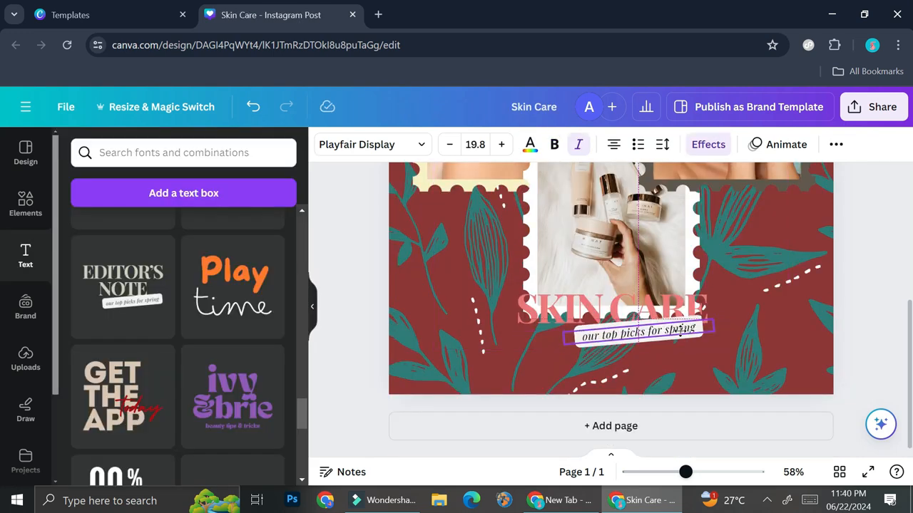
# - Shift the "our top picks for spring" label slightly to the right beneath the SKIN CARE title
pyautogui.doubleClick(669, 330)
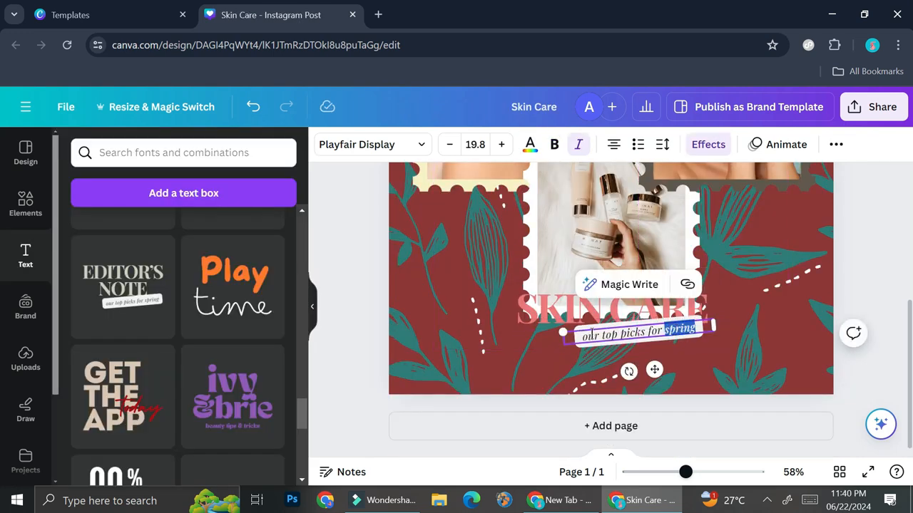
pyautogui.click(612, 356)
pyautogui.moveTo(664, 327); pyautogui.dragTo(697, 334)
pyautogui.click(693, 372)
# - Duplicate the skin care page to start a second page with the same layout
pyautogui.click(664, 472)
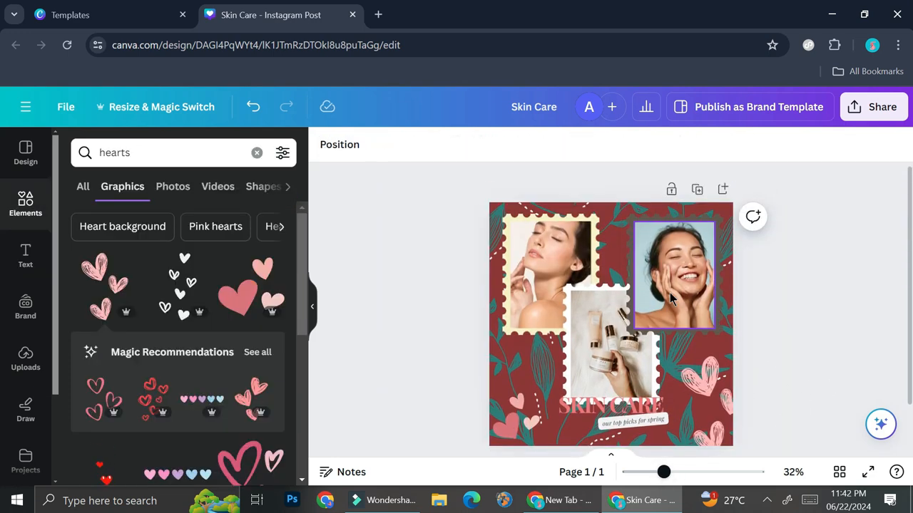
pyautogui.scroll(-1, 670, 299)
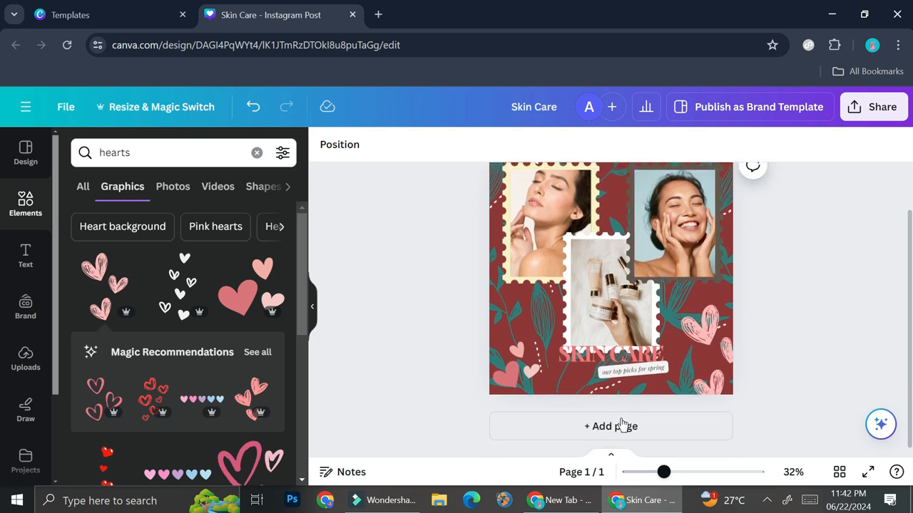
pyautogui.scroll(1, 627, 420)
pyautogui.click(697, 191)
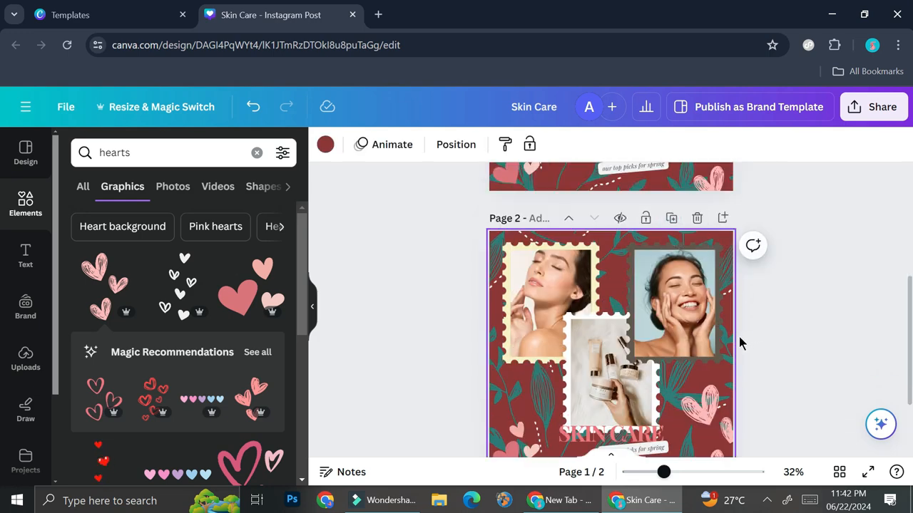
# - Delete the closed-eyes woman's photo, its frame and the cream stamp from page 2
pyautogui.scroll(4, 737, 335)
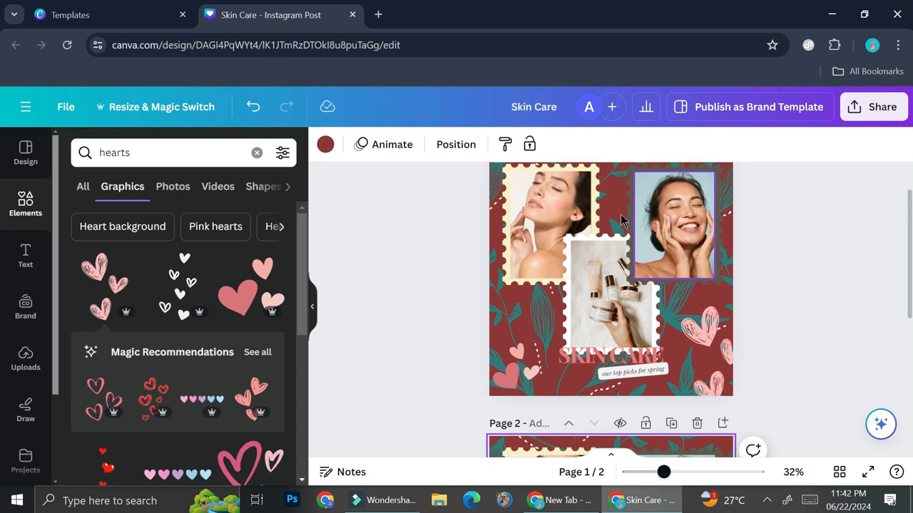
pyautogui.scroll(-3, 672, 326)
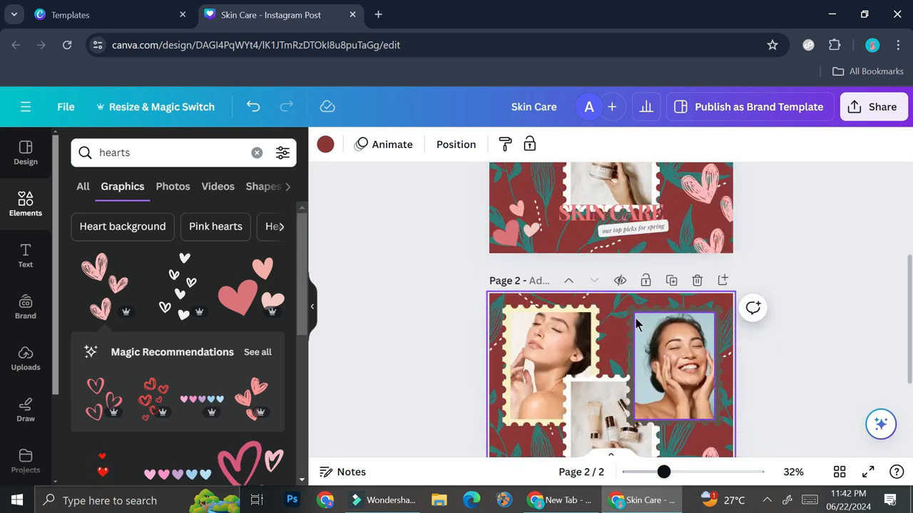
pyautogui.scroll(-3, 619, 412)
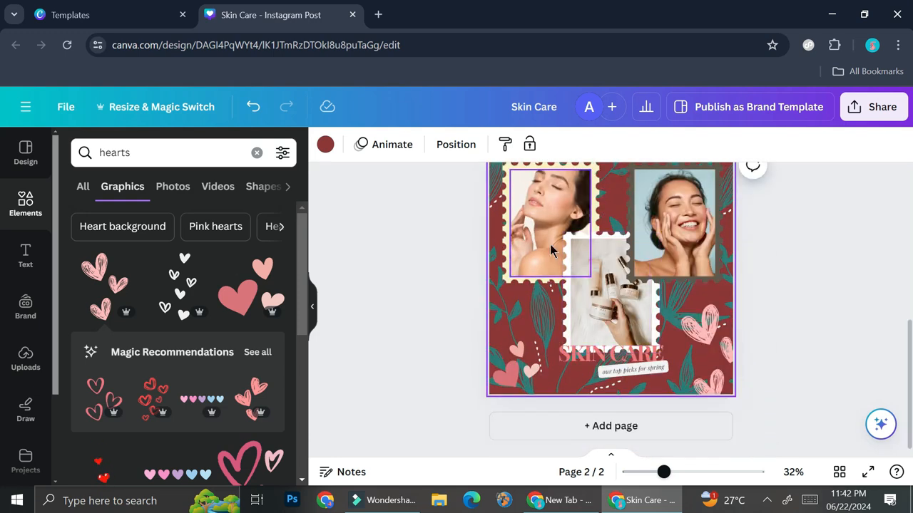
pyautogui.click(550, 244)
pyautogui.press('Delete')
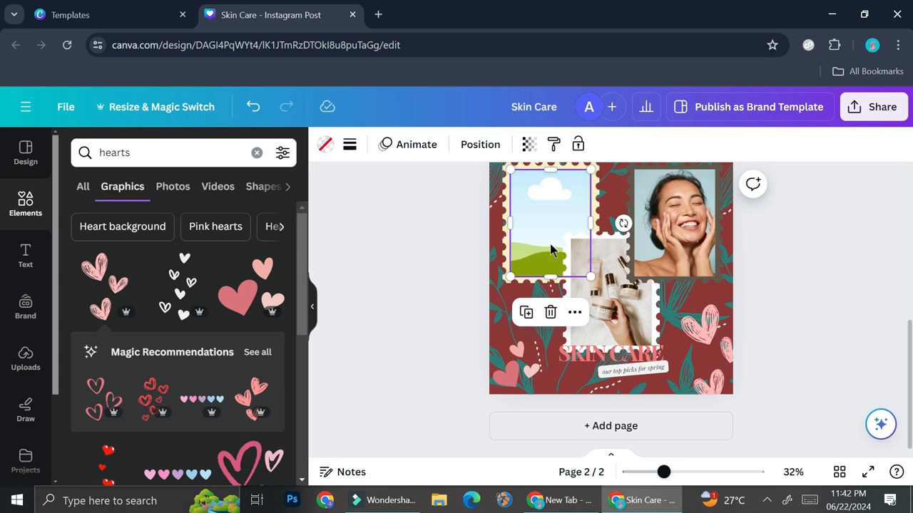
pyautogui.press('Delete')
pyautogui.click(553, 243)
pyautogui.press('Delete')
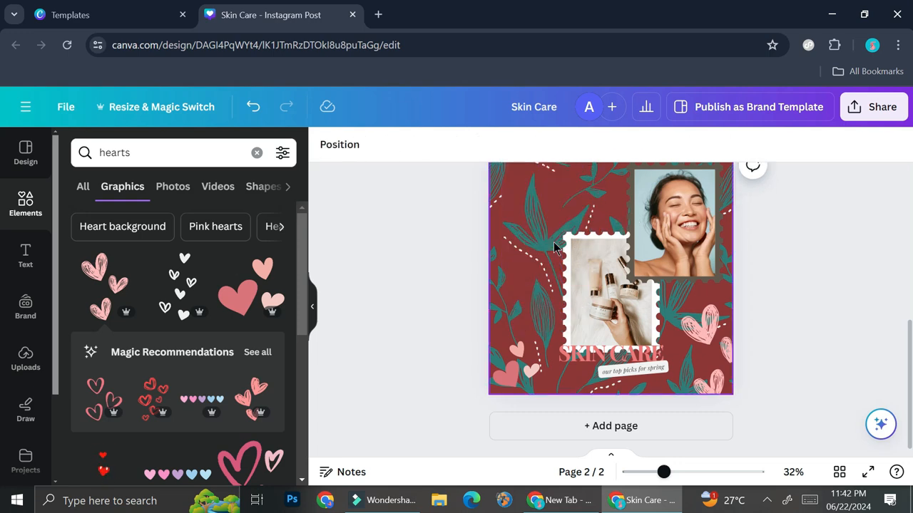
# - Delete the smiling woman's photo, its frame and the brown stamp from page 2
pyautogui.click(696, 248)
pyautogui.press('Delete')
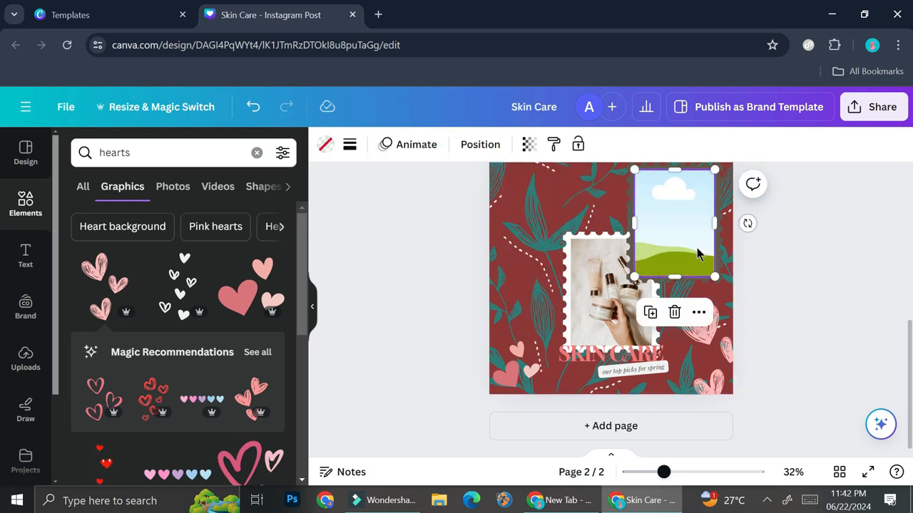
pyautogui.press('Delete')
pyautogui.click(697, 248)
pyautogui.press('Delete')
# - Move the white stamp, its product photo, the SKIN CARE title and its label up together on page 2
pyautogui.click(624, 314)
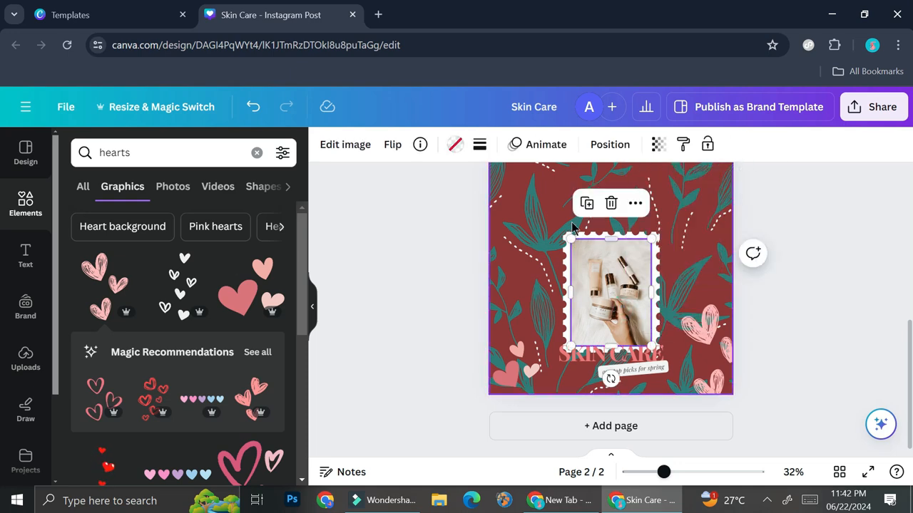
pyautogui.moveTo(545, 213); pyautogui.dragTo(663, 395)
pyautogui.moveTo(646, 347); pyautogui.dragTo(639, 288)
# - Delete both pink heart graphics from the lower corners of page 2
pyautogui.click(715, 324)
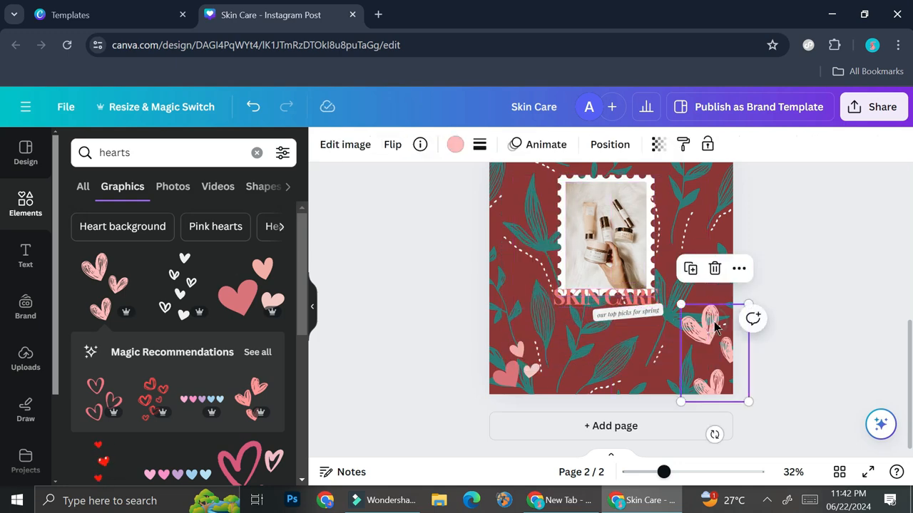
pyautogui.press('Delete')
pyautogui.click(529, 369)
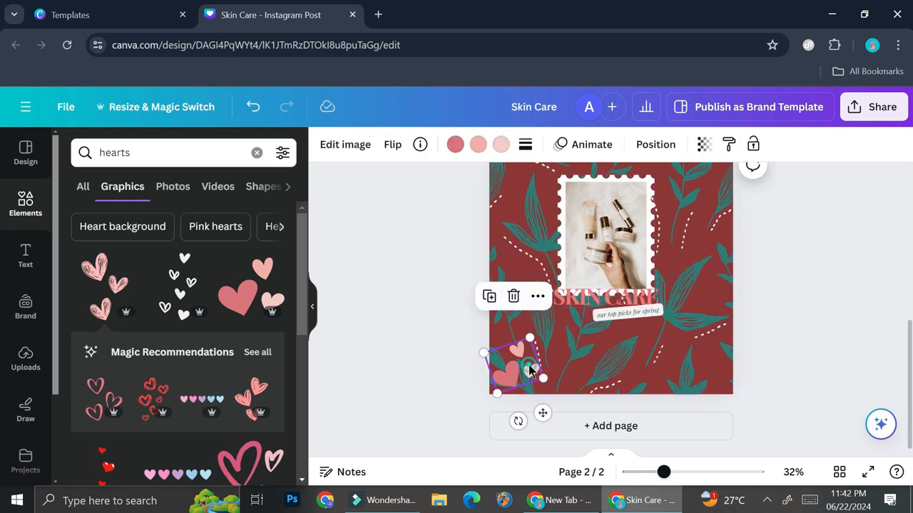
pyautogui.press('Delete')
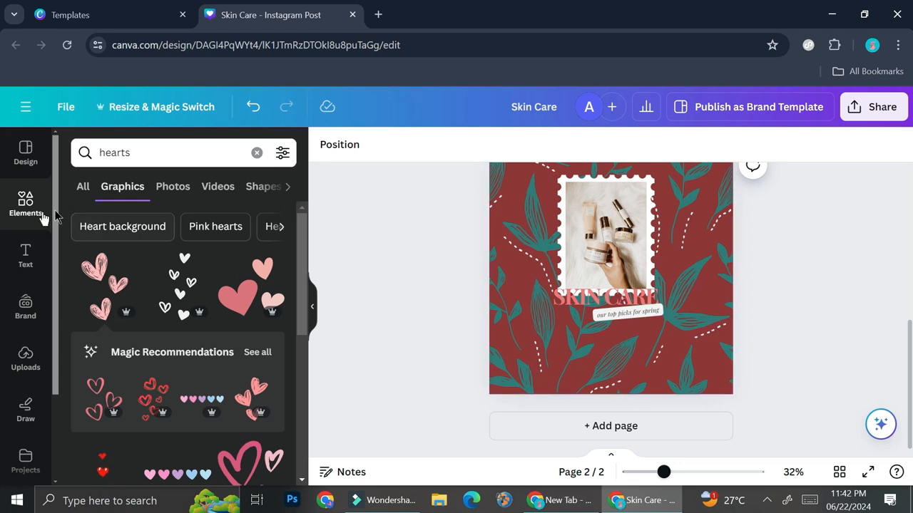
# - Add a default heading to page 2 and place it below the SKIN CARE title
pyautogui.click(25, 255)
pyautogui.scroll(10, 184, 268)
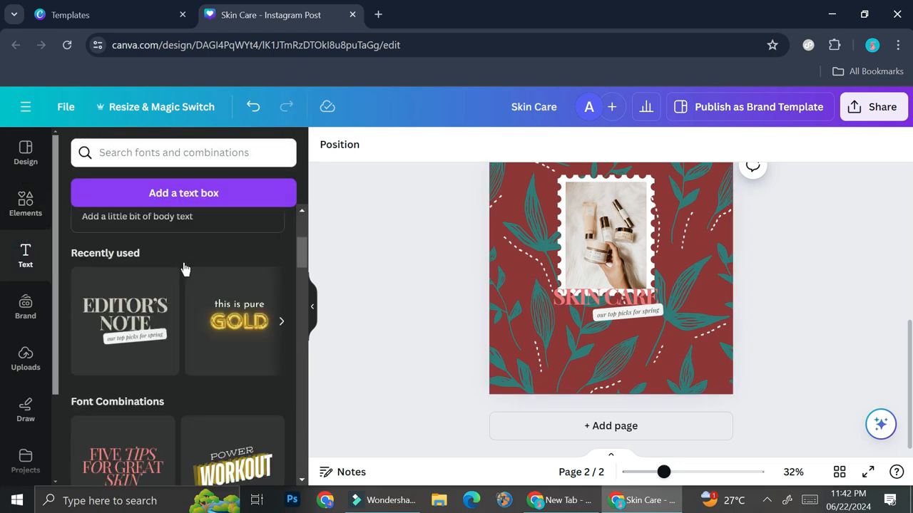
pyautogui.click(177, 322)
pyautogui.moveTo(624, 325); pyautogui.dragTo(624, 403)
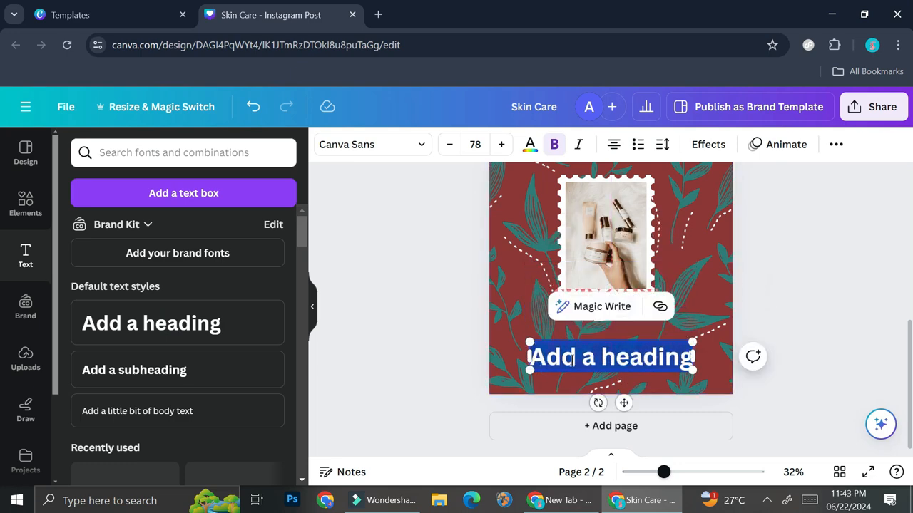
# - Move the brown rectangle hidden behind the product stamp down onto page 2's heading and resize it to form a backing box
pyautogui.click(28, 203)
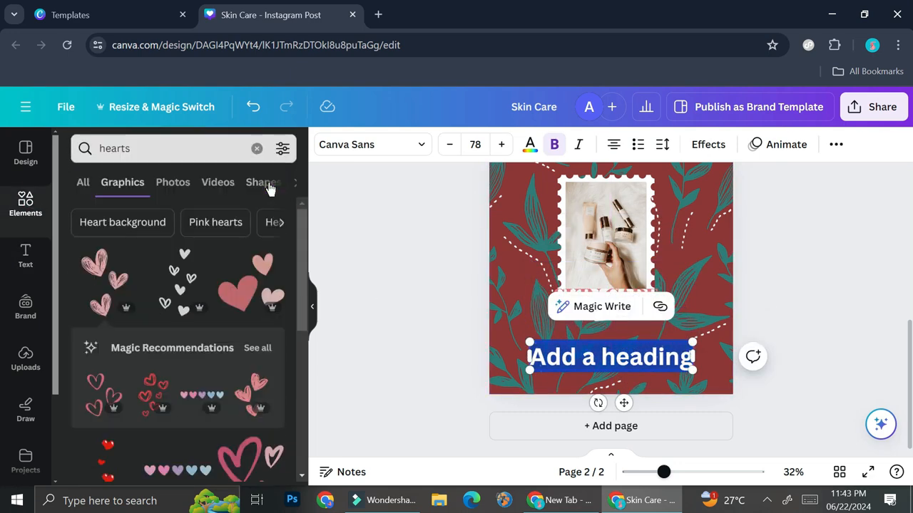
pyautogui.click(257, 152)
pyautogui.click(621, 261)
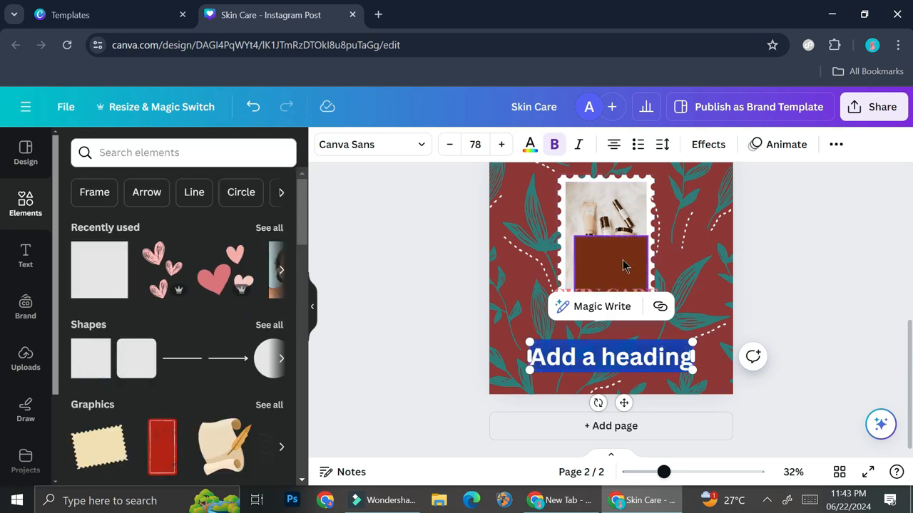
pyautogui.moveTo(620, 295); pyautogui.dragTo(564, 348)
pyautogui.moveTo(554, 394); pyautogui.dragTo(554, 385)
pyautogui.moveTo(550, 323); pyautogui.dragTo(551, 333)
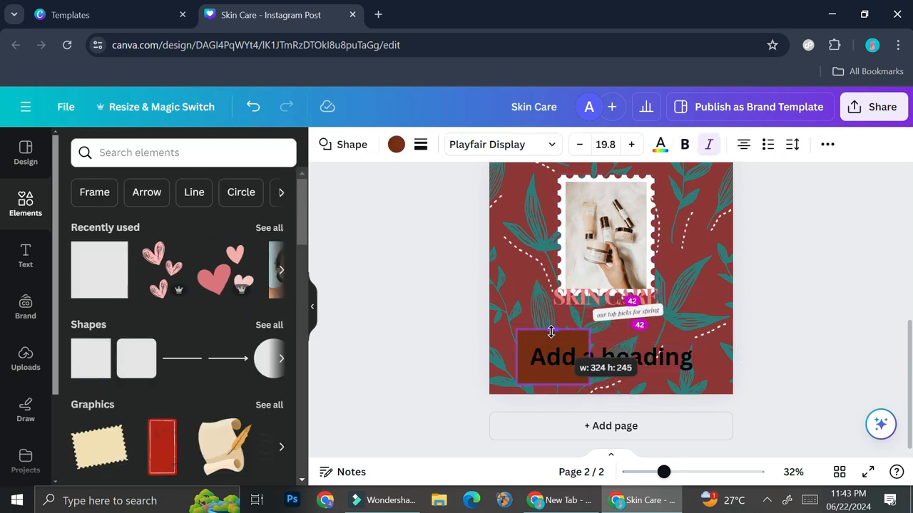
pyautogui.moveTo(589, 357); pyautogui.dragTo(705, 354)
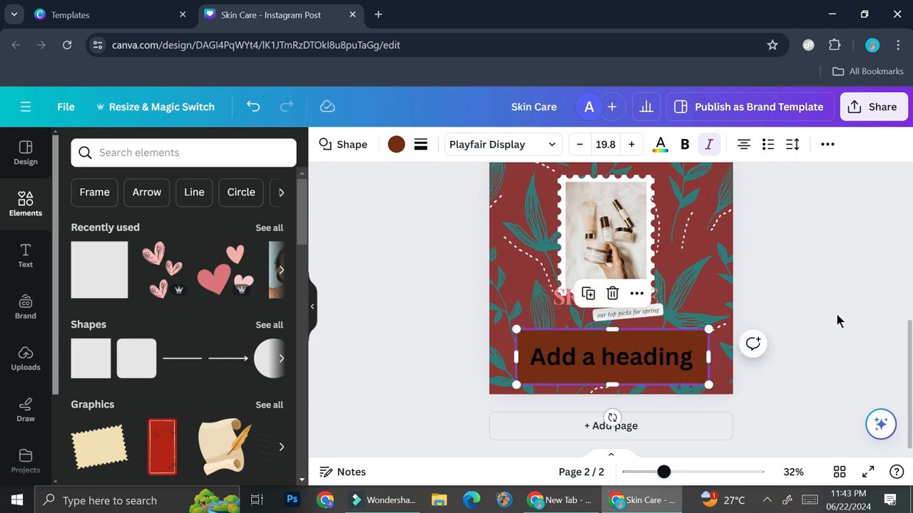
pyautogui.click(812, 321)
# - Change the color of page 2's heading text to white
pyautogui.click(611, 350)
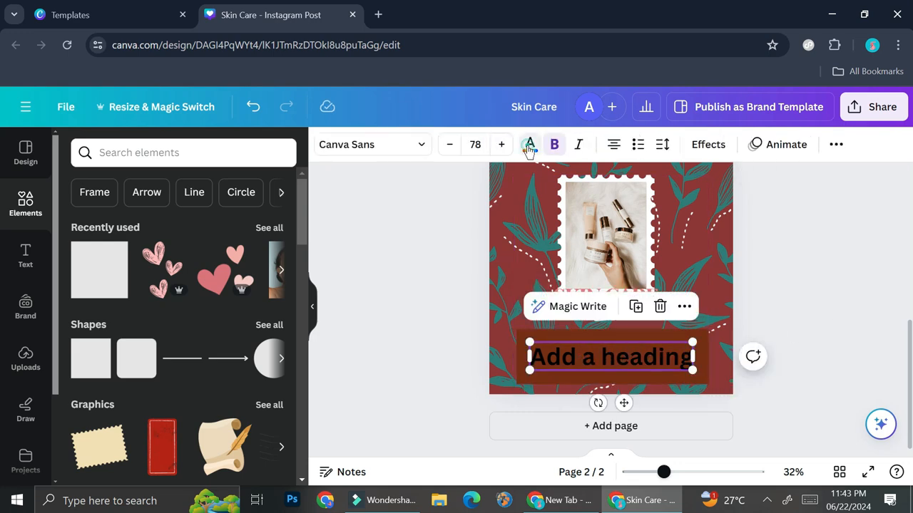
pyautogui.click(530, 147)
pyautogui.click(195, 310)
pyautogui.click(407, 335)
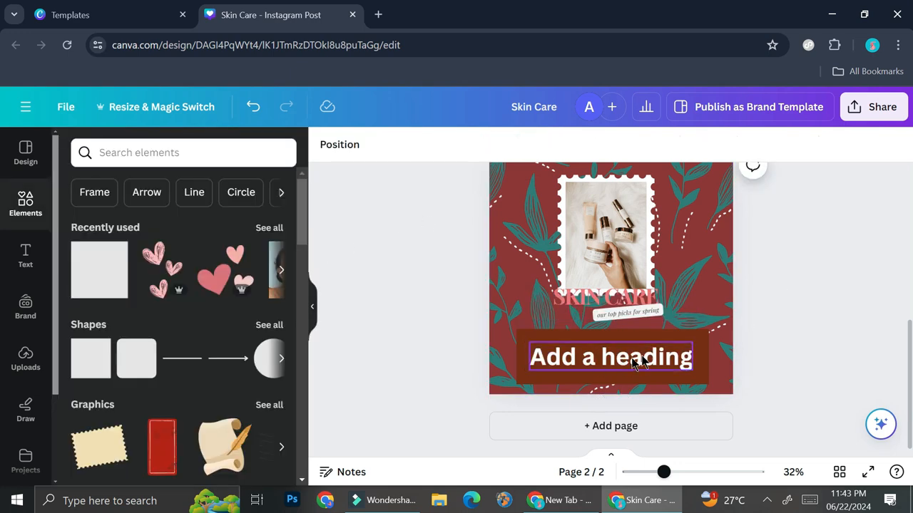
# - Set the transparency of the brown rectangle behind the heading to 73
pyautogui.click(551, 335)
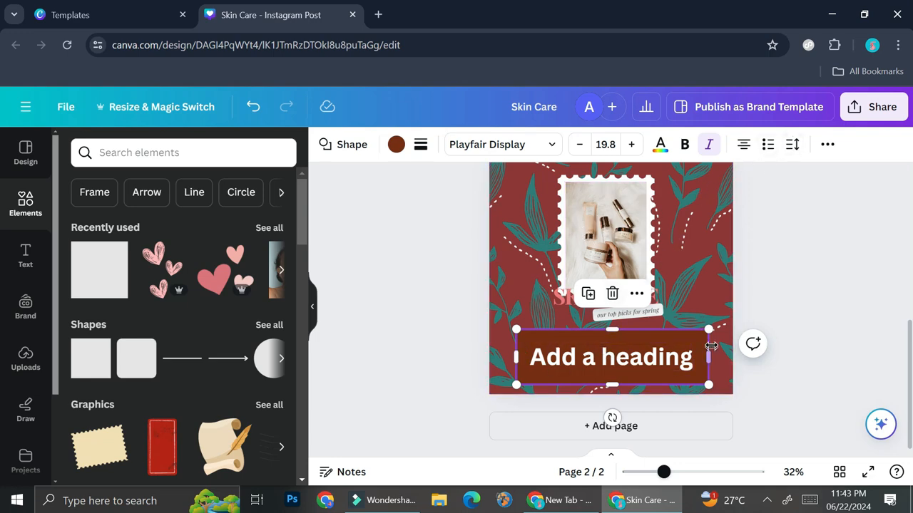
pyautogui.click(826, 145)
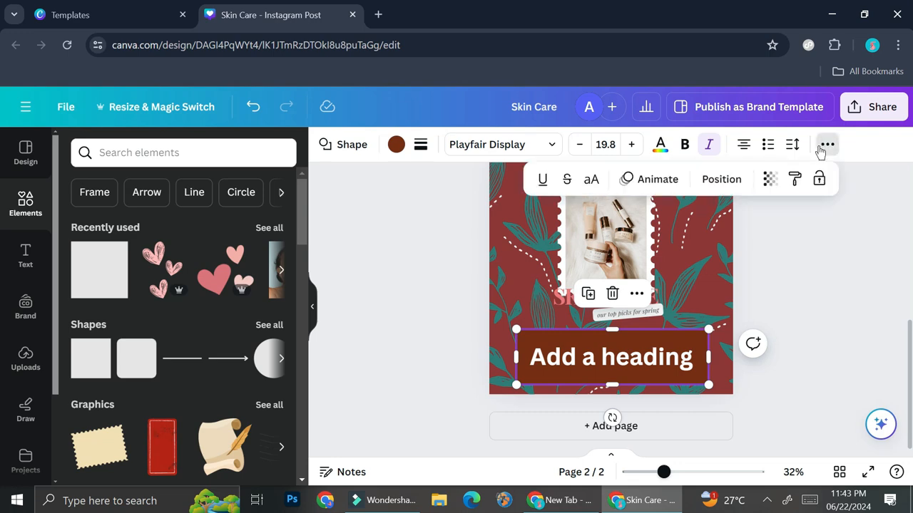
pyautogui.click(770, 181)
pyautogui.moveTo(726, 237); pyautogui.dragTo(705, 244)
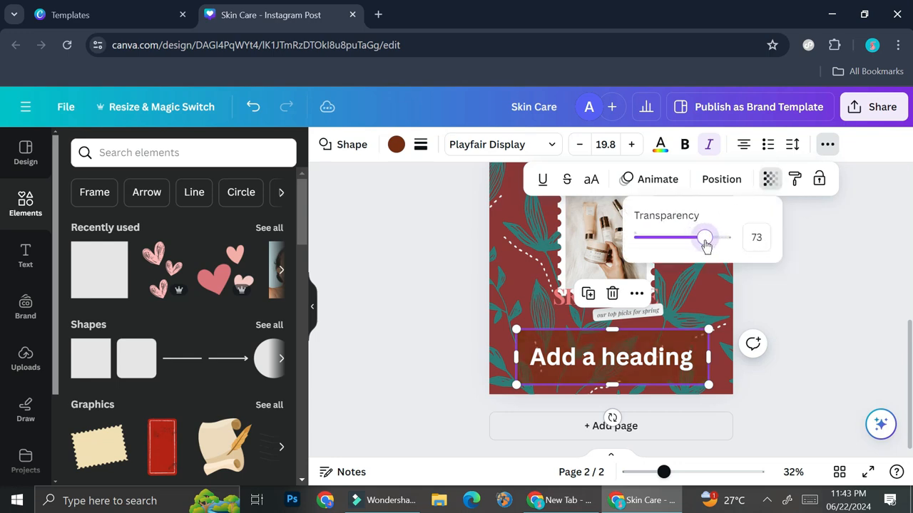
pyautogui.click(813, 349)
pyautogui.click(815, 350)
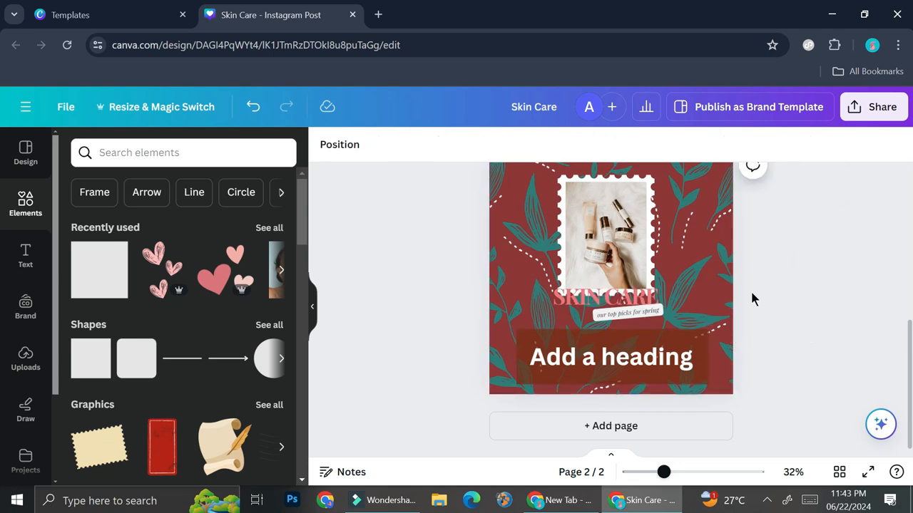
# - Duplicate page 2 to create a third page with the same layout
pyautogui.scroll(5, 752, 298)
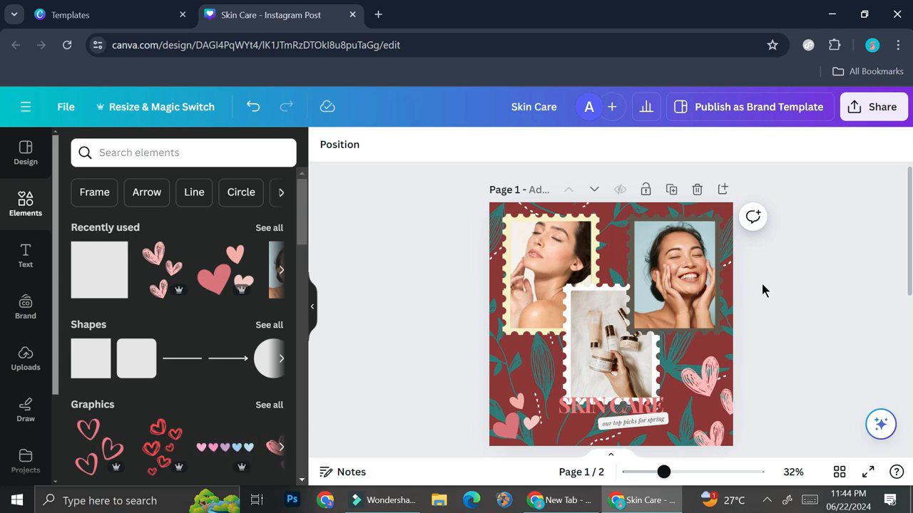
pyautogui.scroll(-2, 761, 289)
pyautogui.scroll(-1, 763, 287)
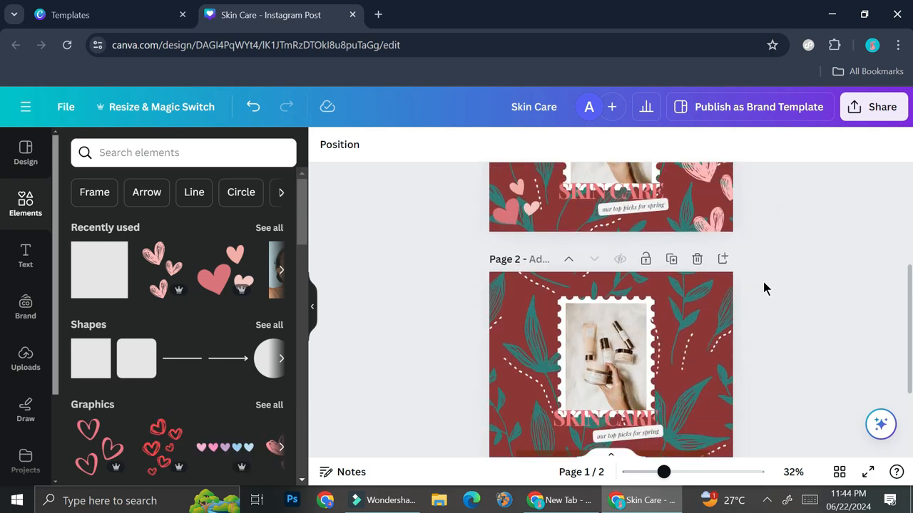
pyautogui.click(671, 260)
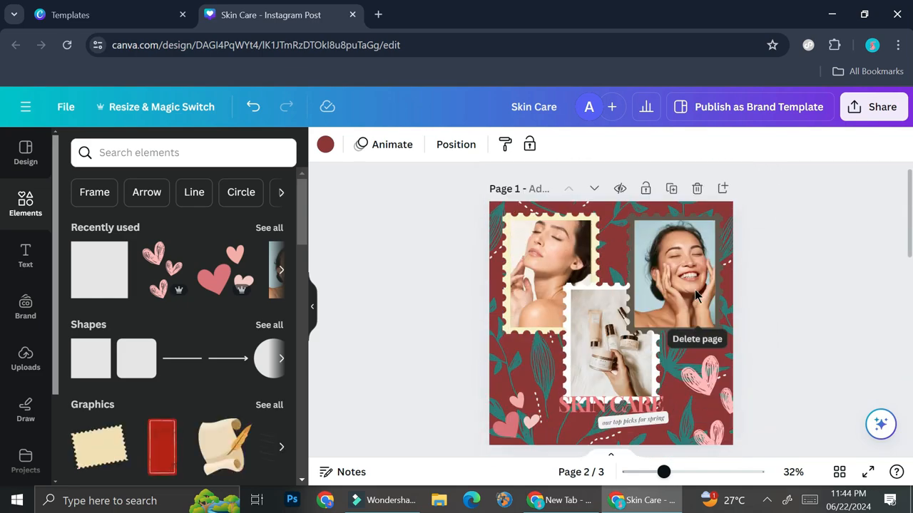
pyautogui.scroll(-3, 689, 308)
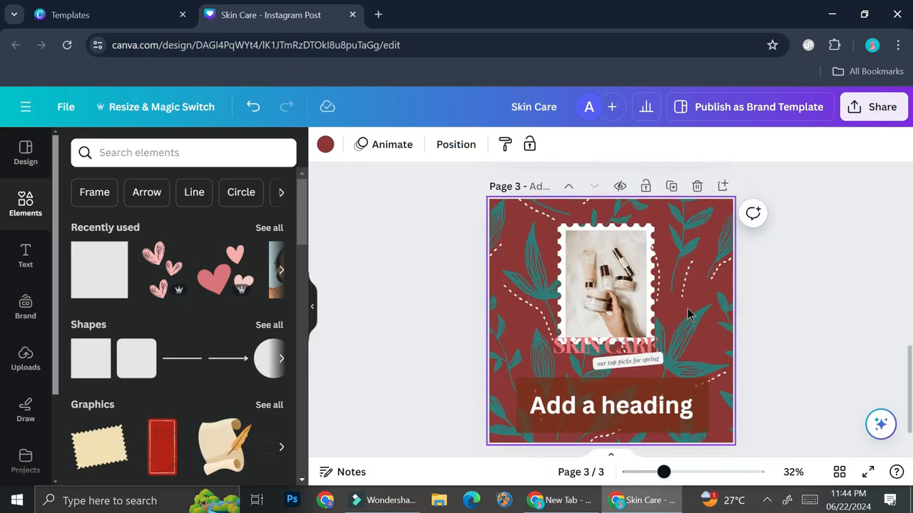
pyautogui.scroll(7, 689, 308)
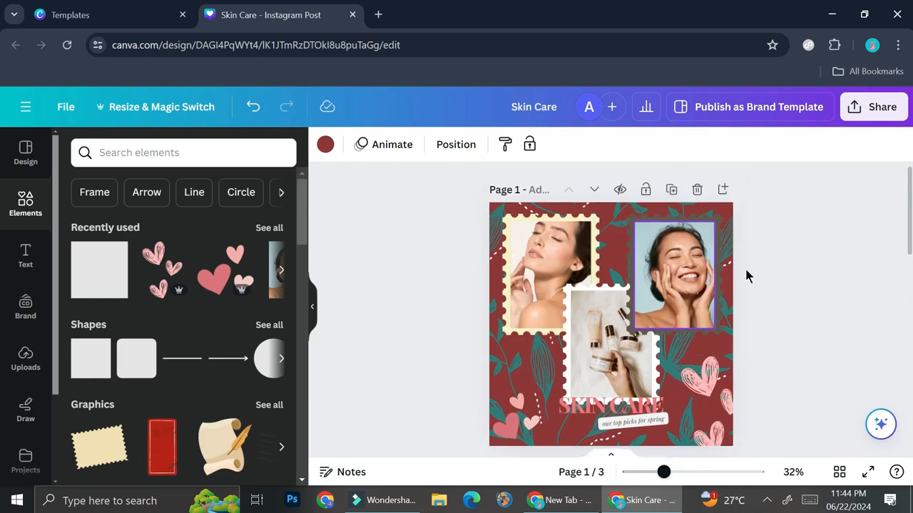
# - Open the PNG download options, limit the page selection to page 1 only and close them without downloading
pyautogui.click(873, 107)
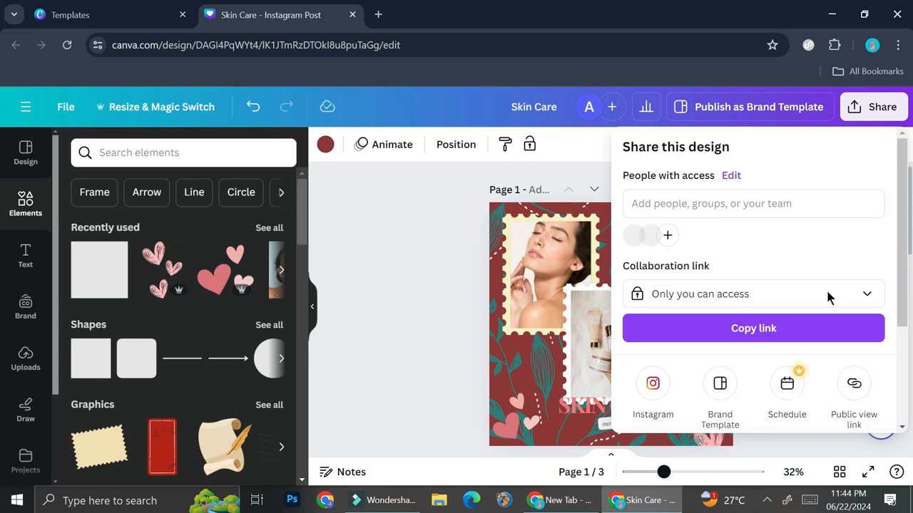
pyautogui.scroll(-3, 798, 314)
pyautogui.click(745, 329)
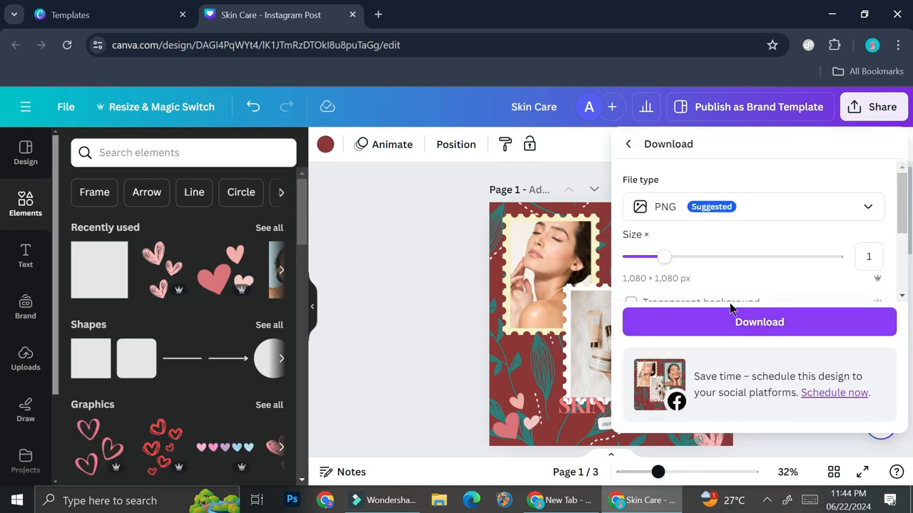
pyautogui.scroll(-3, 765, 281)
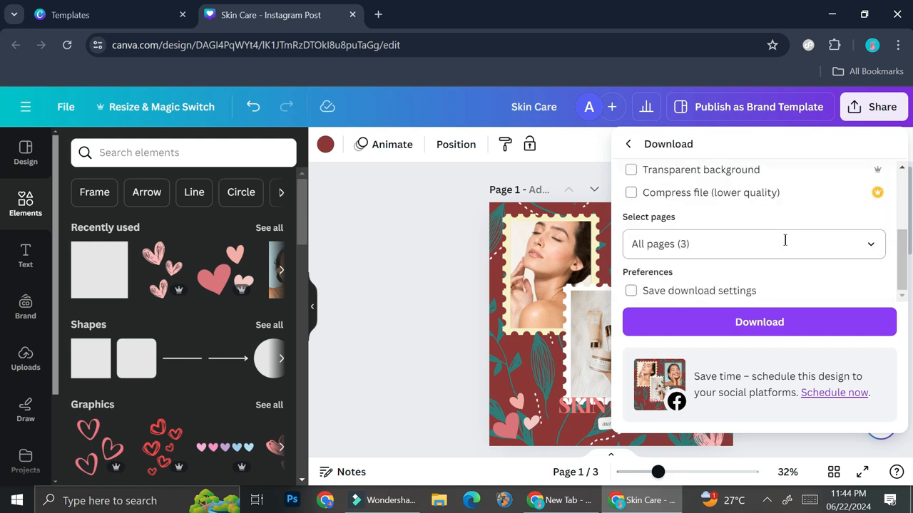
pyautogui.click(785, 241)
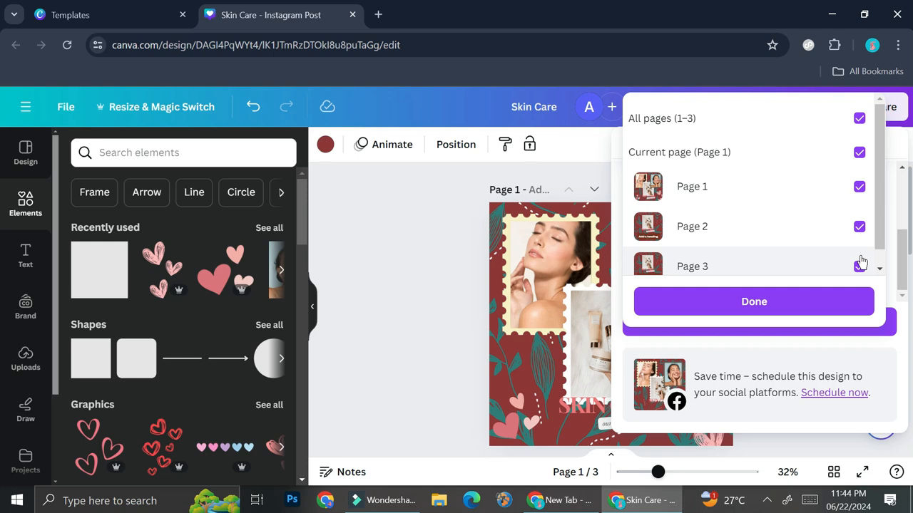
pyautogui.click(858, 118)
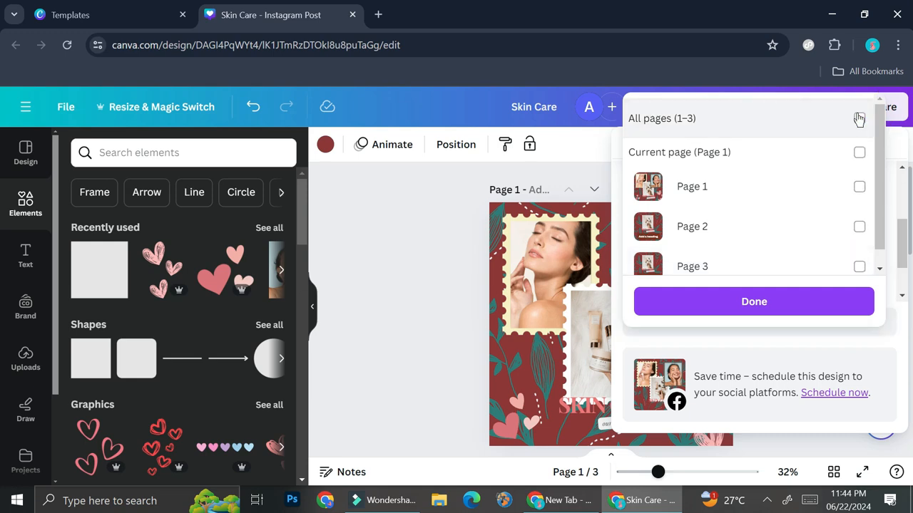
pyautogui.click(859, 188)
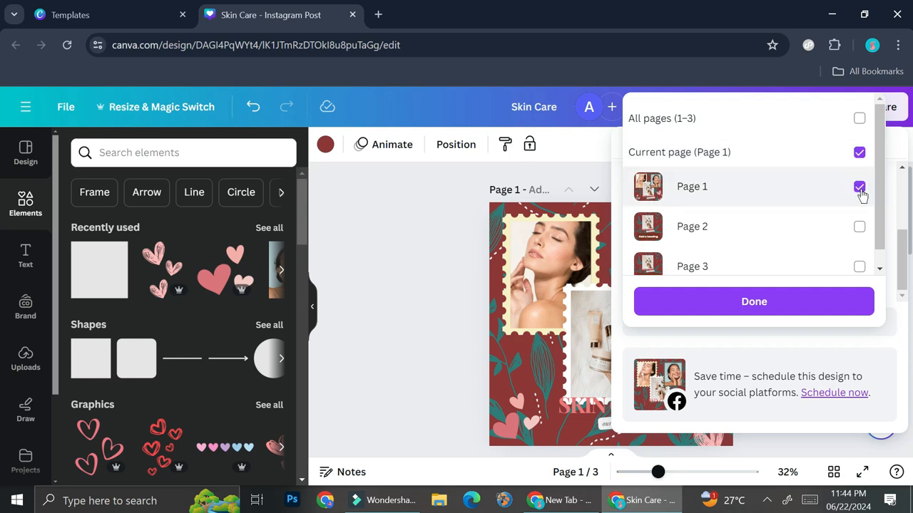
pyautogui.click(749, 302)
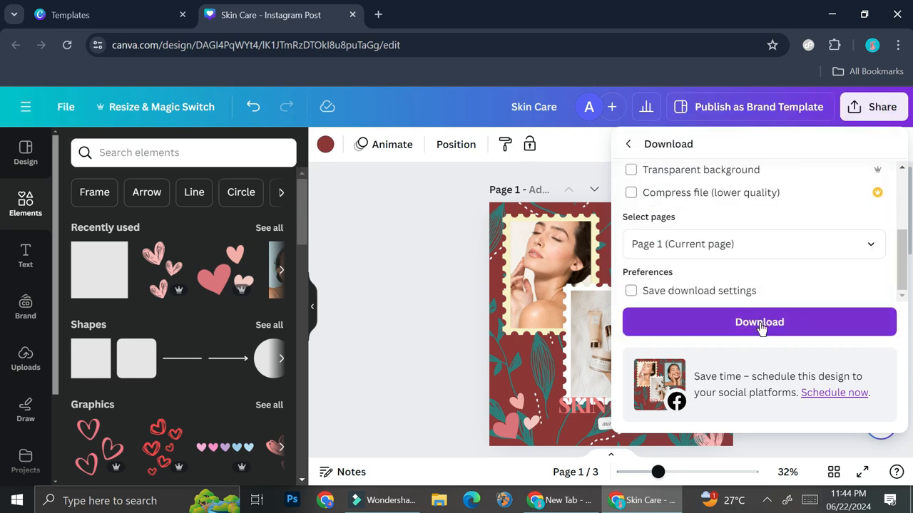
pyautogui.click(451, 309)
# - Create a template link for the Skin Care design from the full list of sharing options
pyautogui.scroll(-5, 737, 200)
pyautogui.scroll(5, 734, 206)
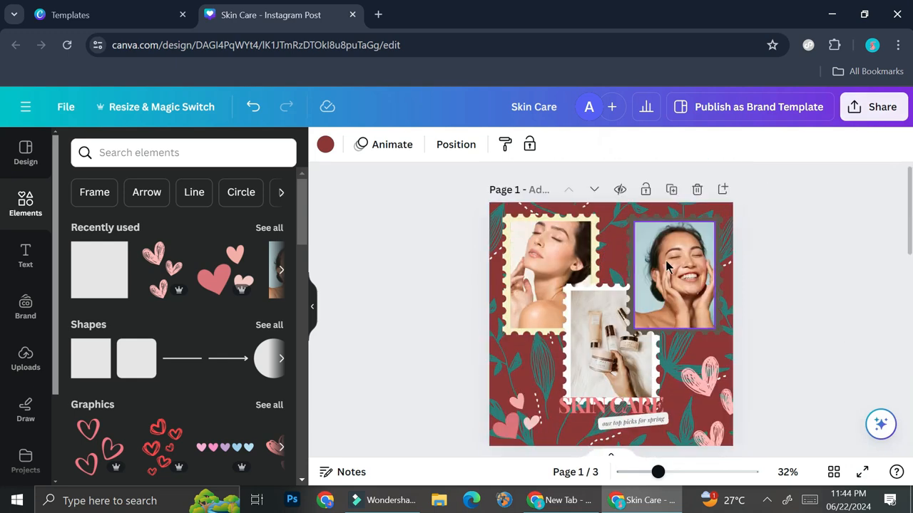
pyautogui.click(875, 116)
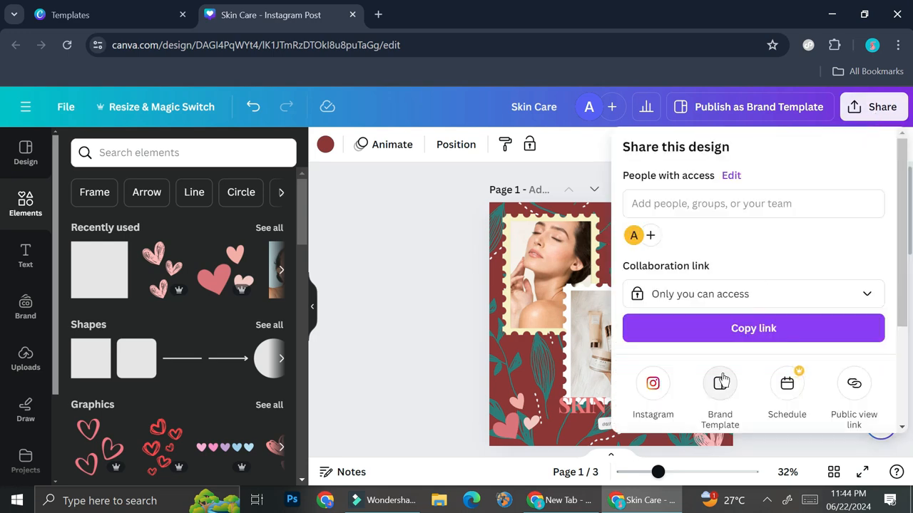
pyautogui.scroll(-2, 816, 297)
pyautogui.scroll(-2, 816, 297)
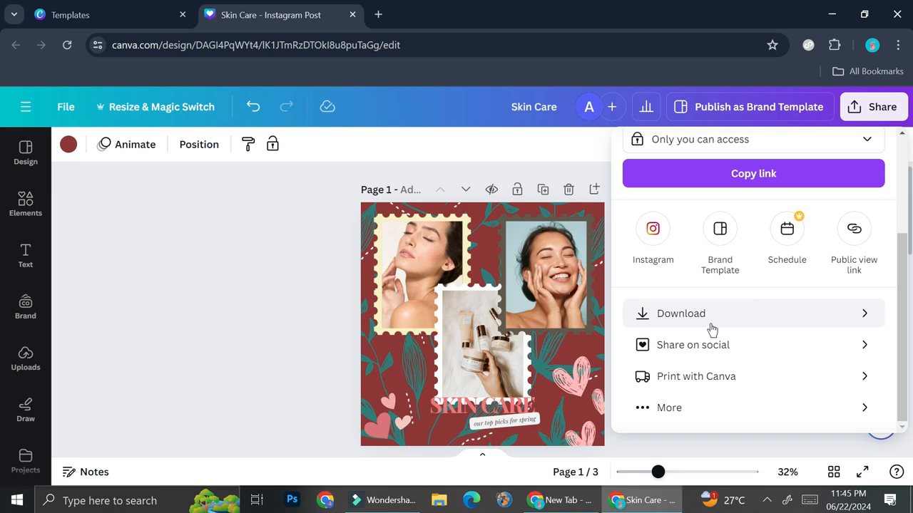
pyautogui.click(647, 412)
pyautogui.scroll(2, 749, 322)
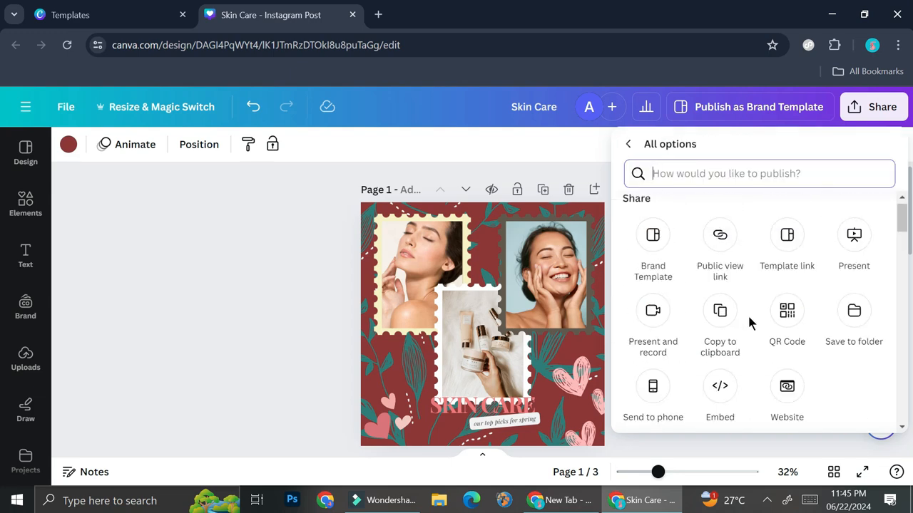
pyautogui.click(786, 236)
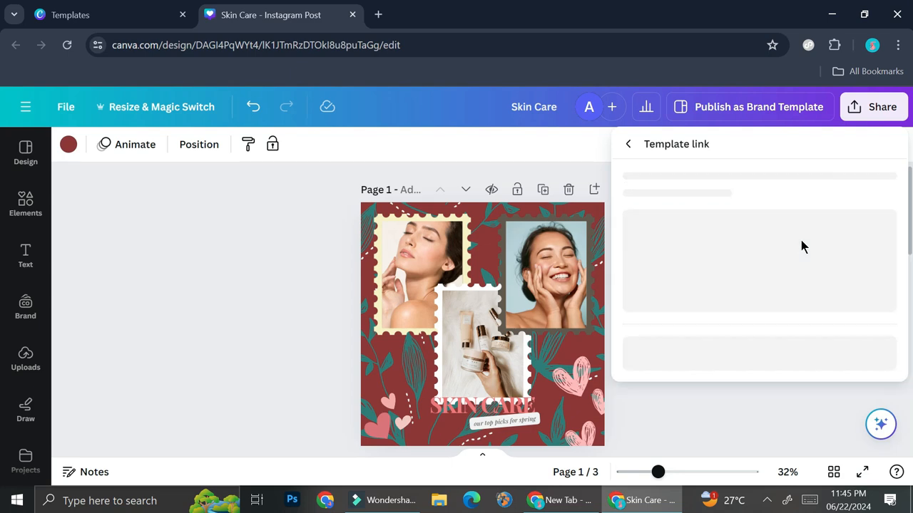
pyautogui.scroll(-1, 757, 392)
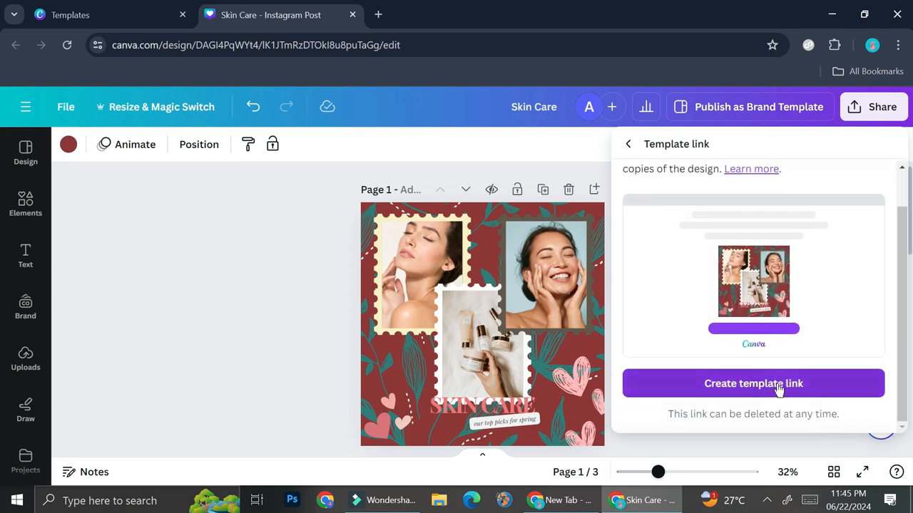
pyautogui.click(779, 385)
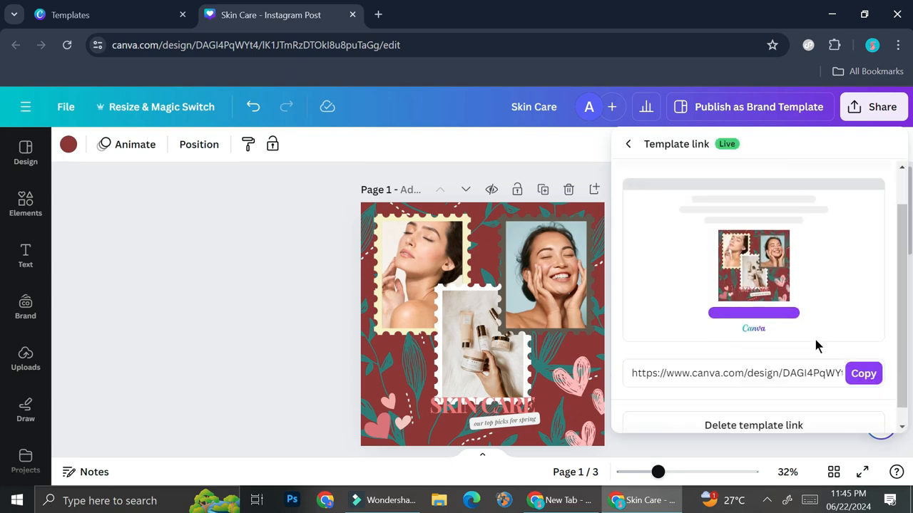